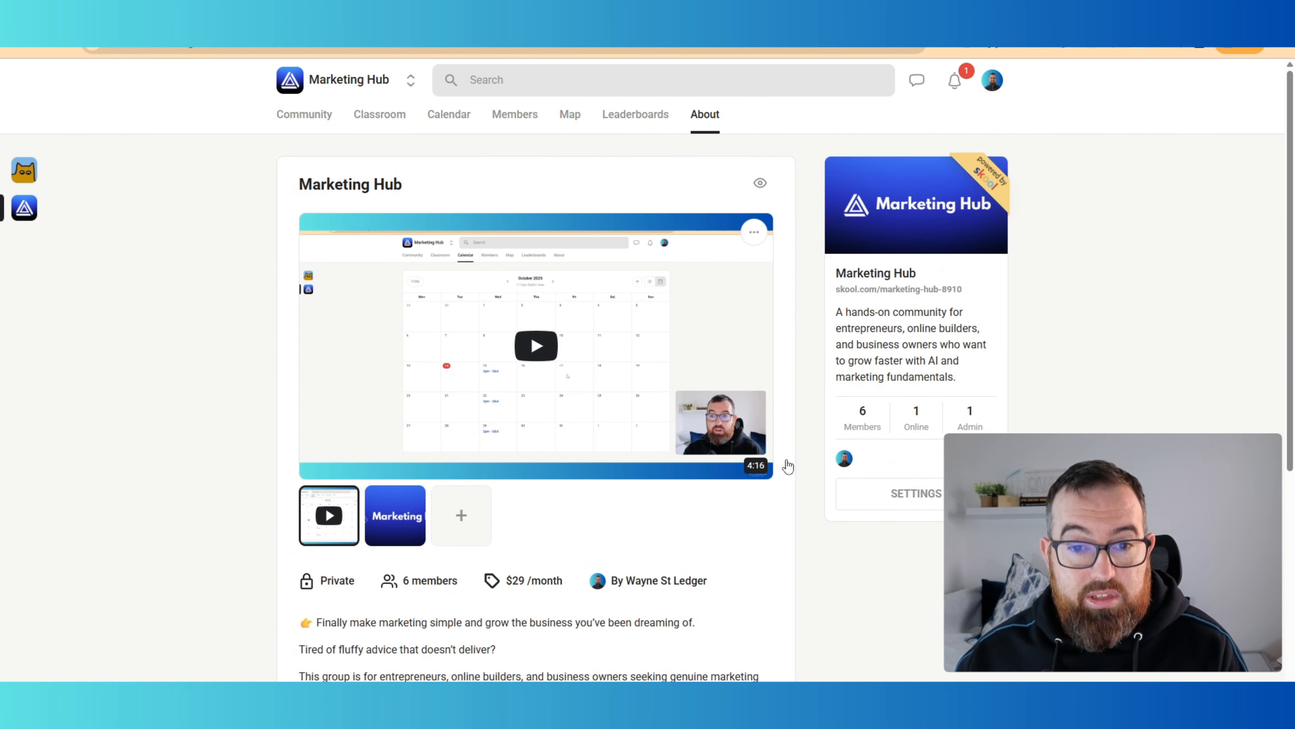
{"action": "scroll", "coordinate": [887, 505], "scroll_direction": "down", "scroll_amount": 5}
{"action": "scroll", "coordinate": [848, 490], "scroll_direction": "up", "scroll_amount": 5}
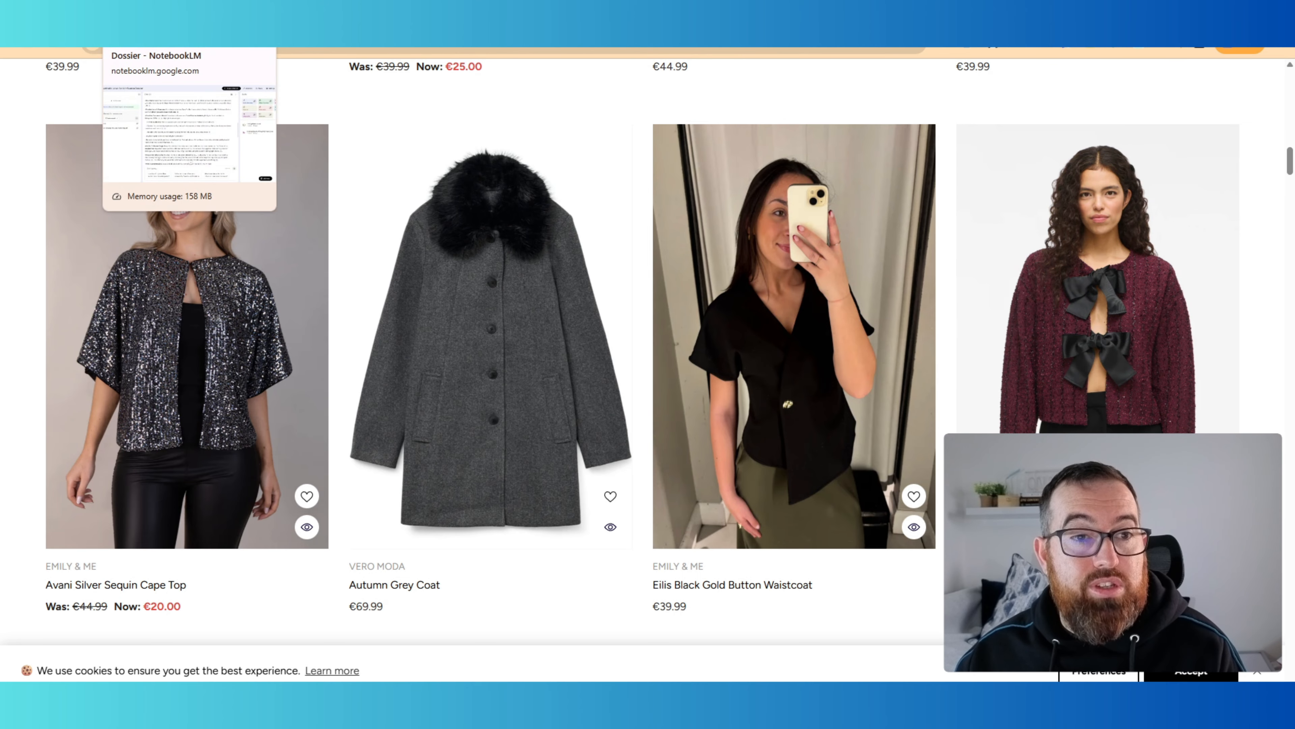
- Switch to the ChatGPT conversation, review the AI model request, and select the full text of the Ultra-Realistic AI Model Prompt
{"action": "left_click", "coordinate": [171, 21]}
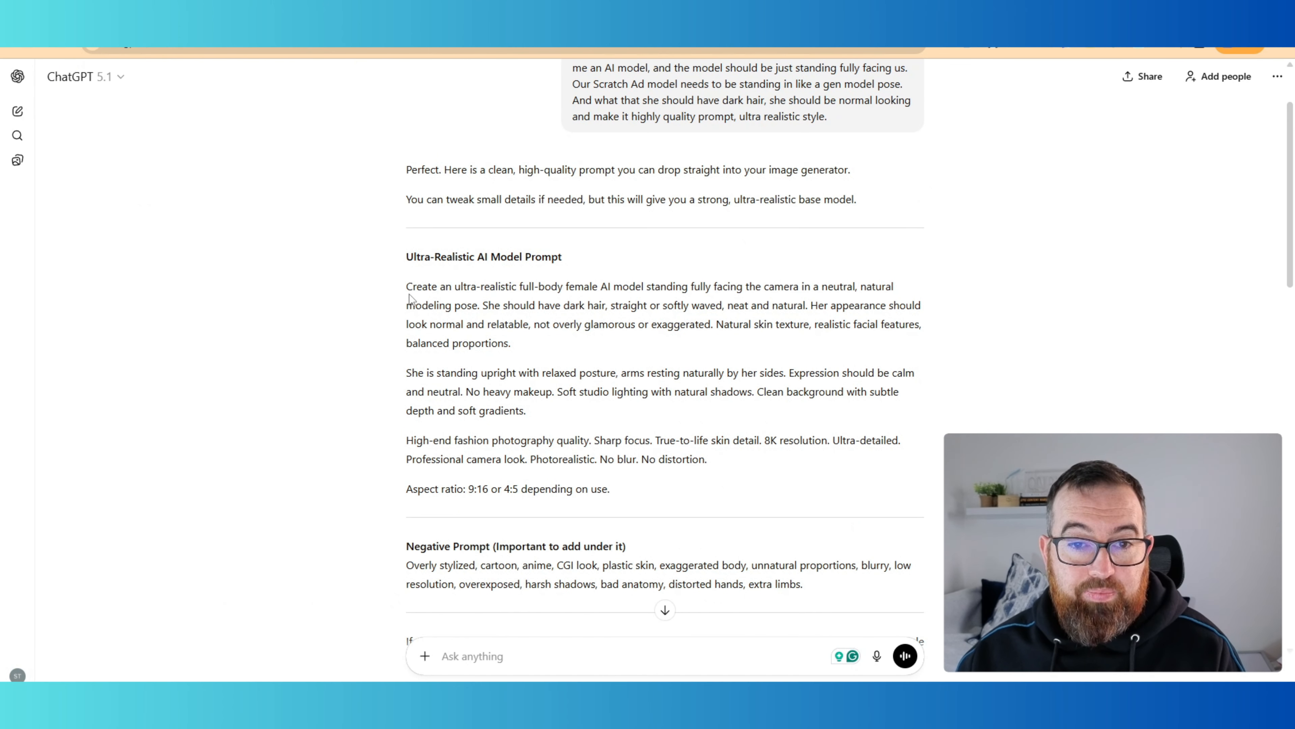
{"action": "scroll", "coordinate": [416, 281], "scroll_direction": "up", "scroll_amount": 2}
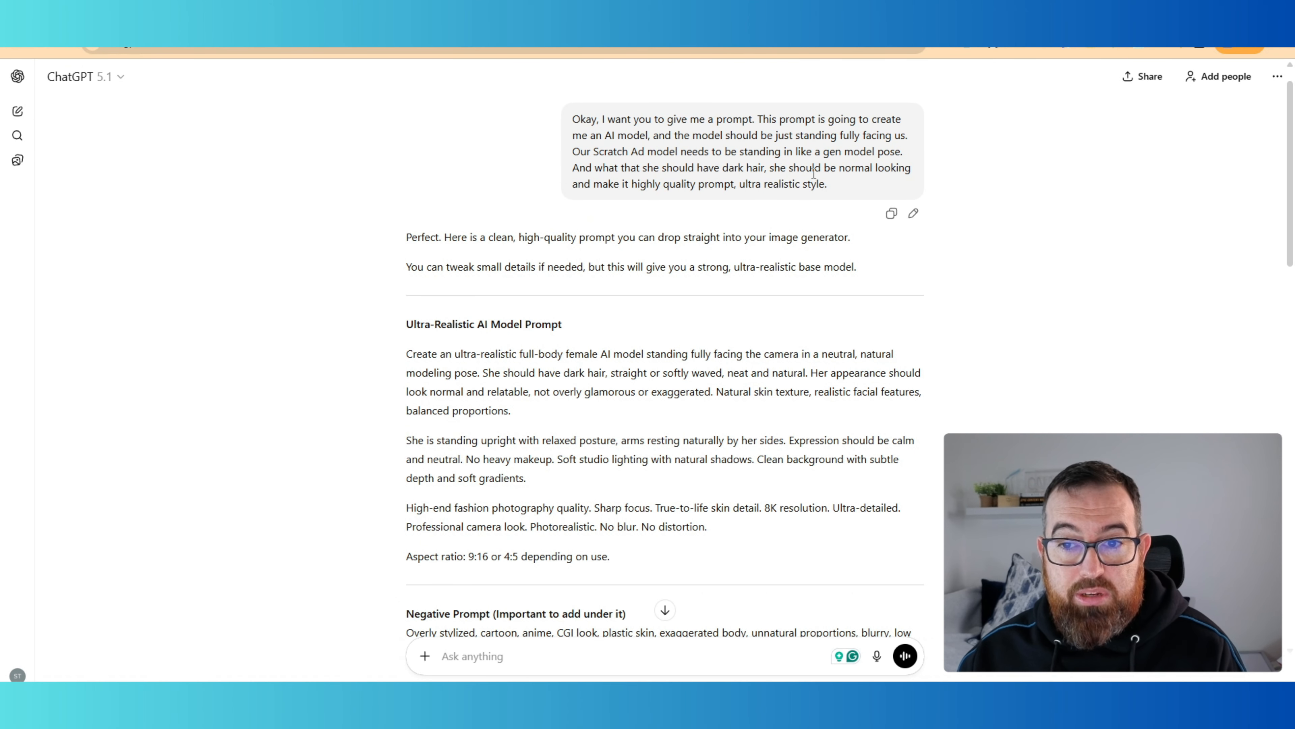
{"action": "scroll", "coordinate": [836, 166], "scroll_direction": "down", "scroll_amount": 4}
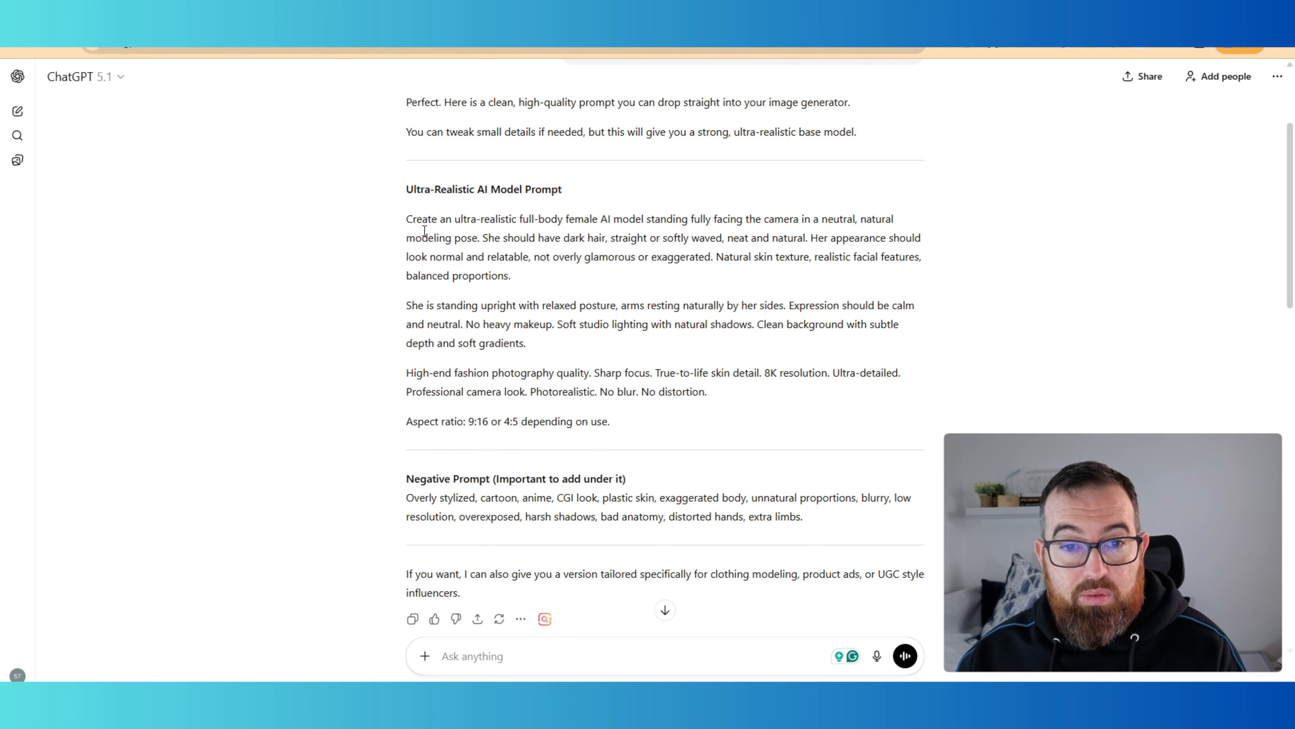
{"action": "left_click_drag", "start_coordinate": [408, 223], "coordinate": [650, 417]}
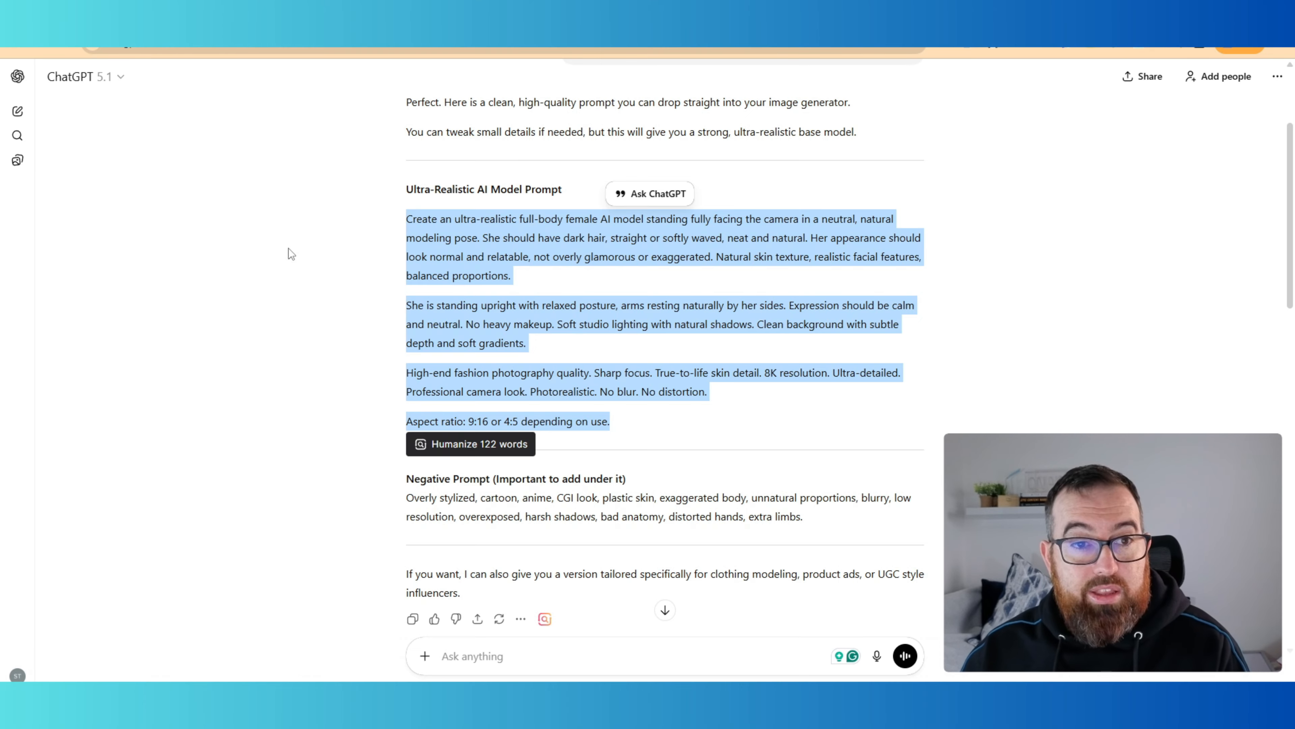
- Switch to the base model chat in Gemini and review the attached photo, the business model prompt and the enlarged office portrait
{"action": "left_click", "coordinate": [230, 16]}
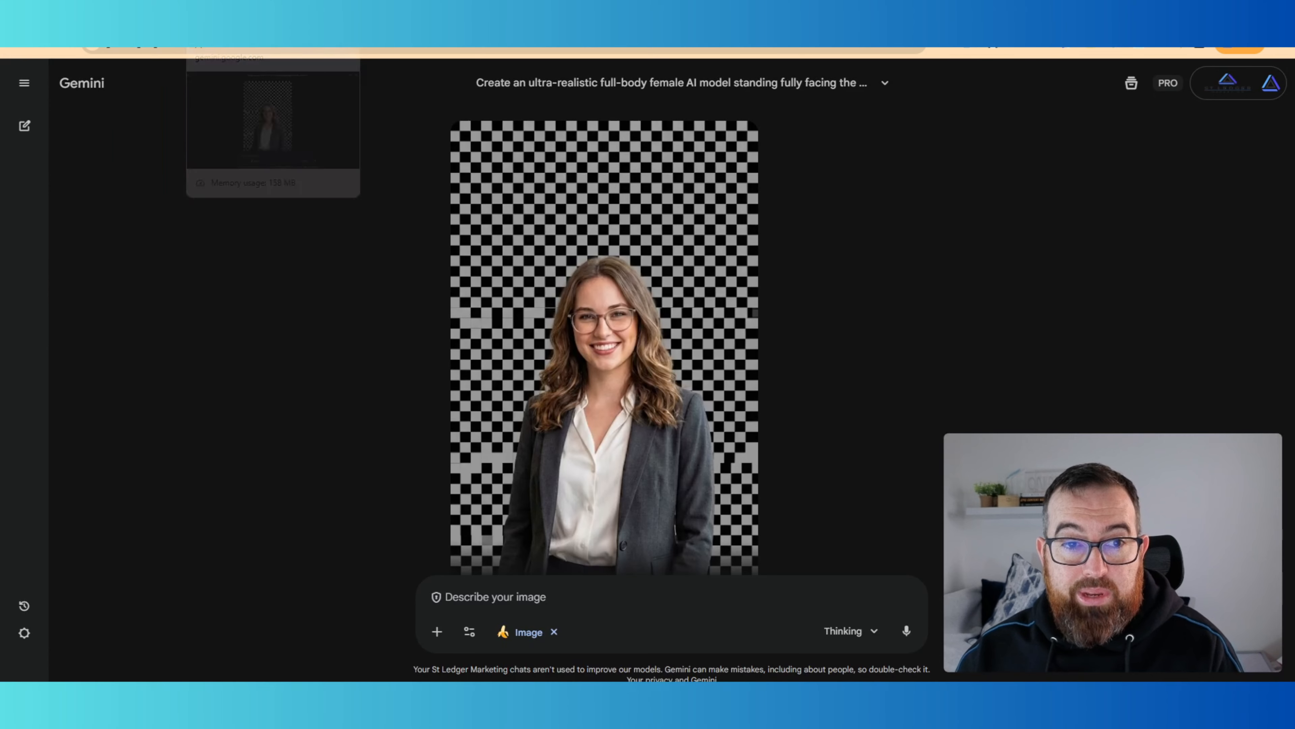
{"action": "scroll", "coordinate": [900, 276], "scroll_direction": "up", "scroll_amount": 10}
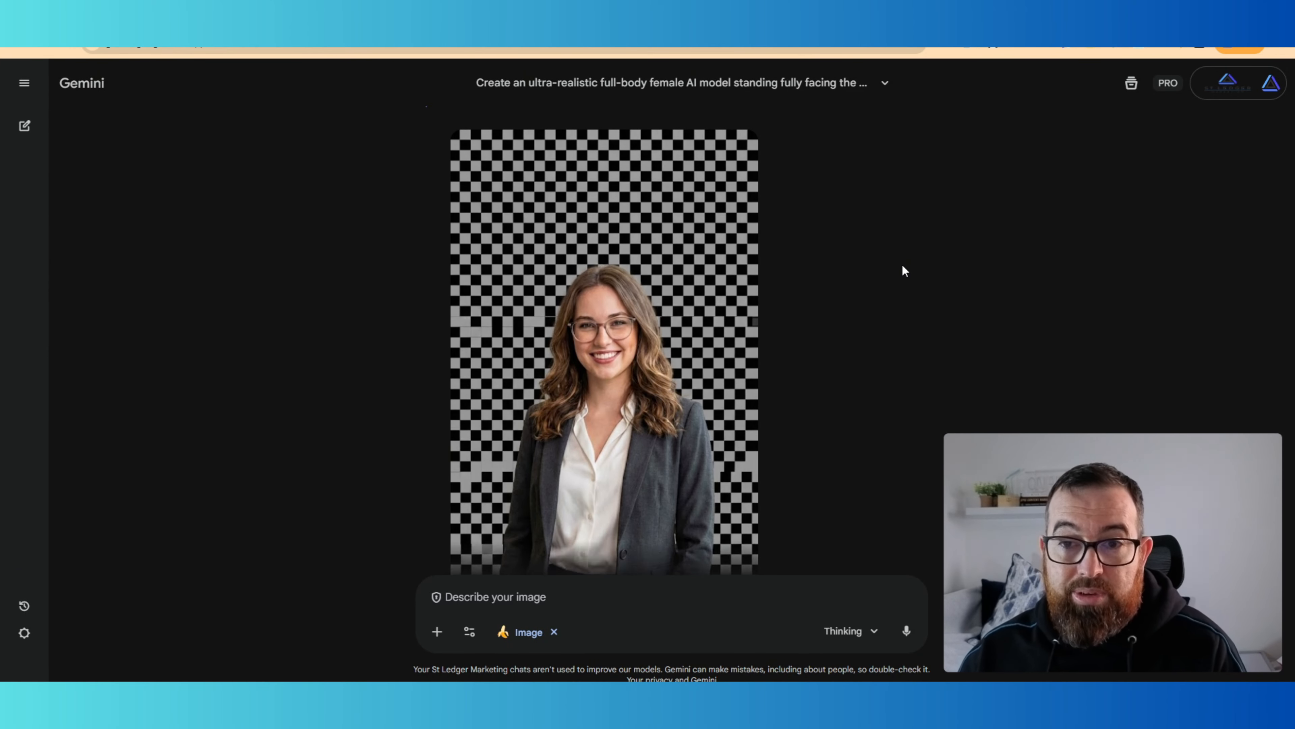
{"action": "scroll", "coordinate": [901, 271], "scroll_direction": "up", "scroll_amount": 1}
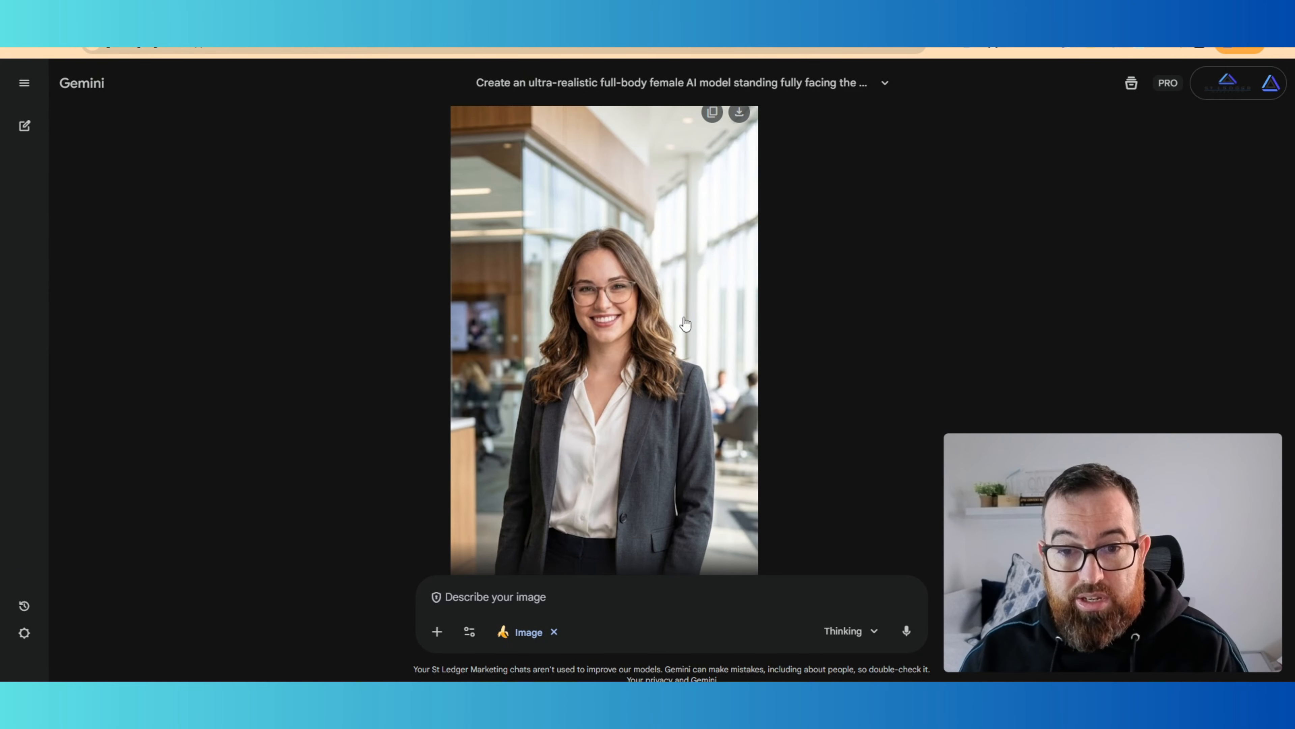
{"action": "scroll", "coordinate": [866, 299], "scroll_direction": "up", "scroll_amount": 8}
{"action": "scroll", "coordinate": [867, 298], "scroll_direction": "down", "scroll_amount": 3}
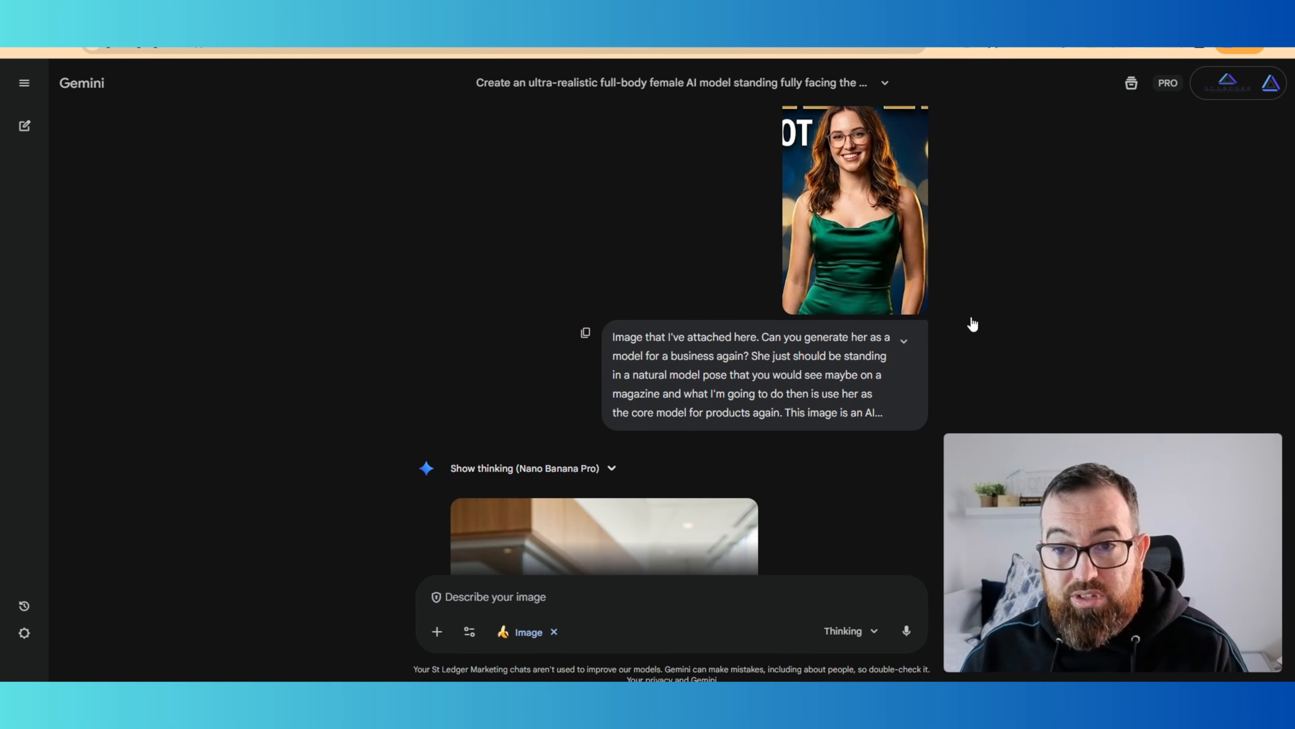
{"action": "scroll", "coordinate": [842, 171], "scroll_direction": "down", "scroll_amount": 6}
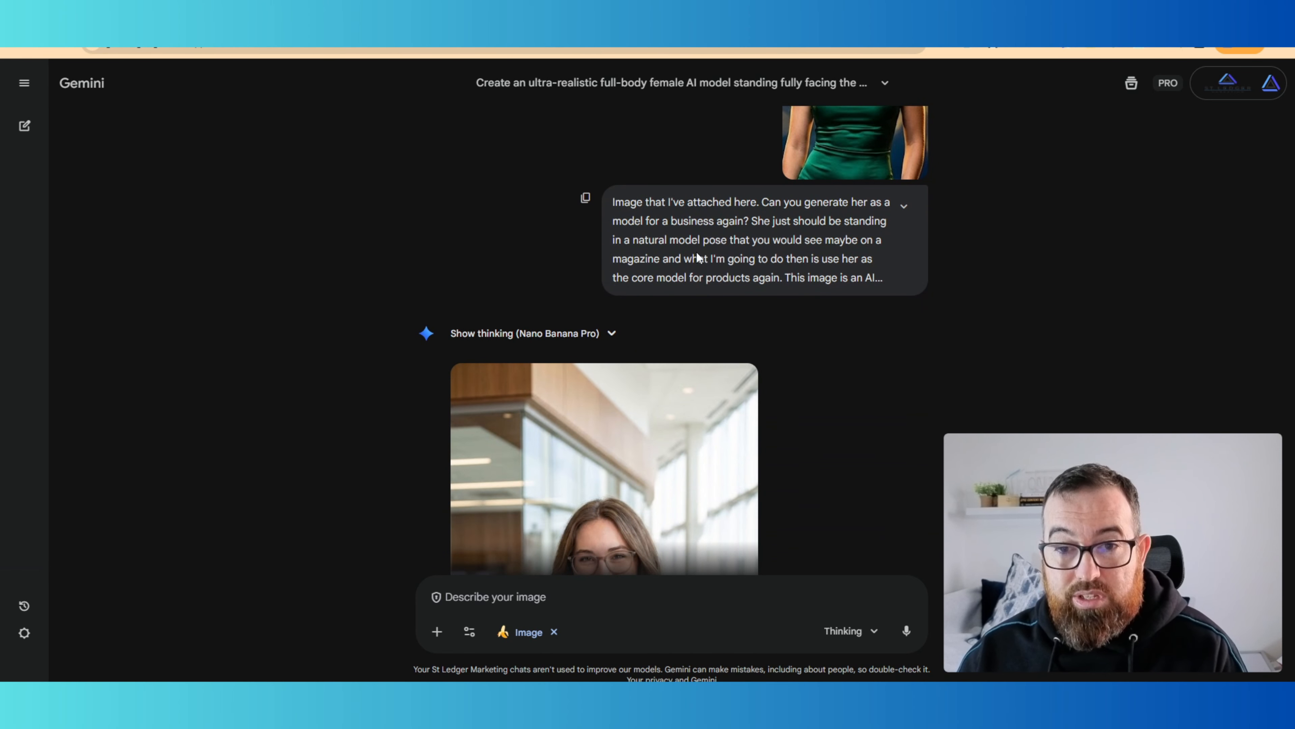
{"action": "scroll", "coordinate": [881, 323], "scroll_direction": "down", "scroll_amount": 3}
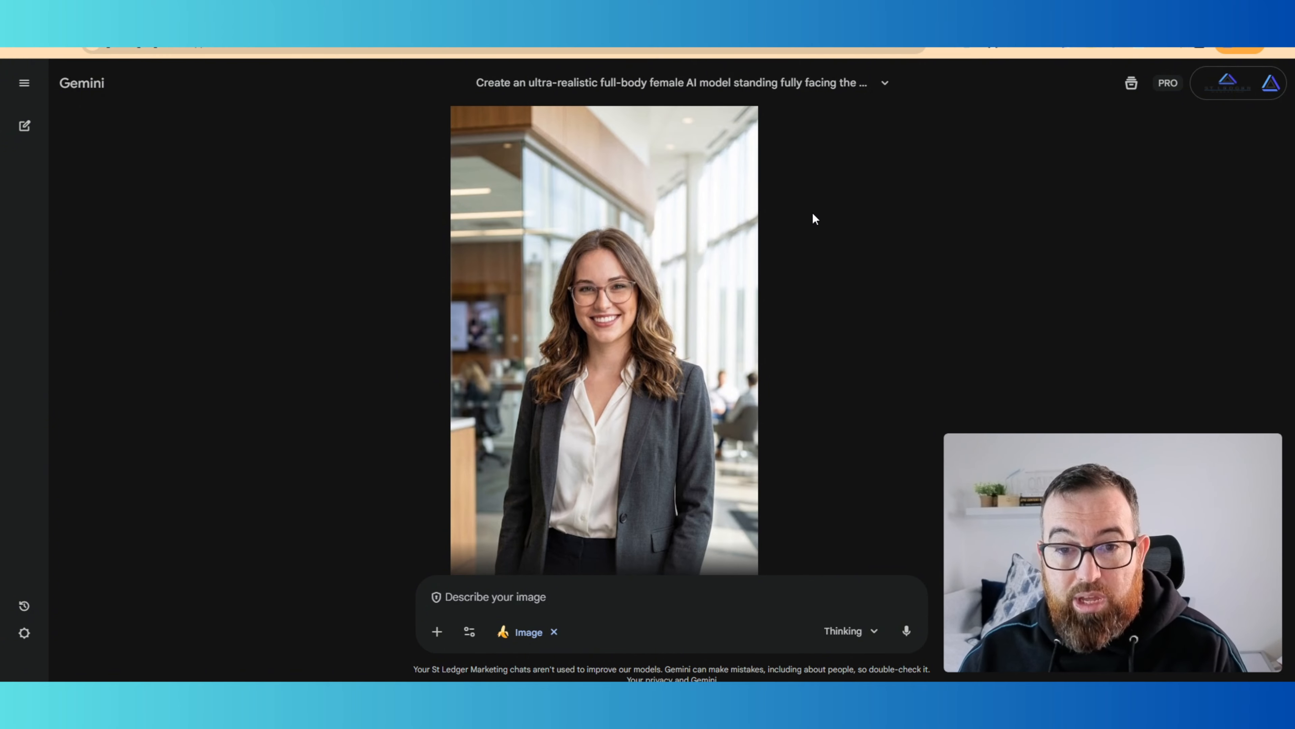
{"action": "left_click", "coordinate": [648, 351]}
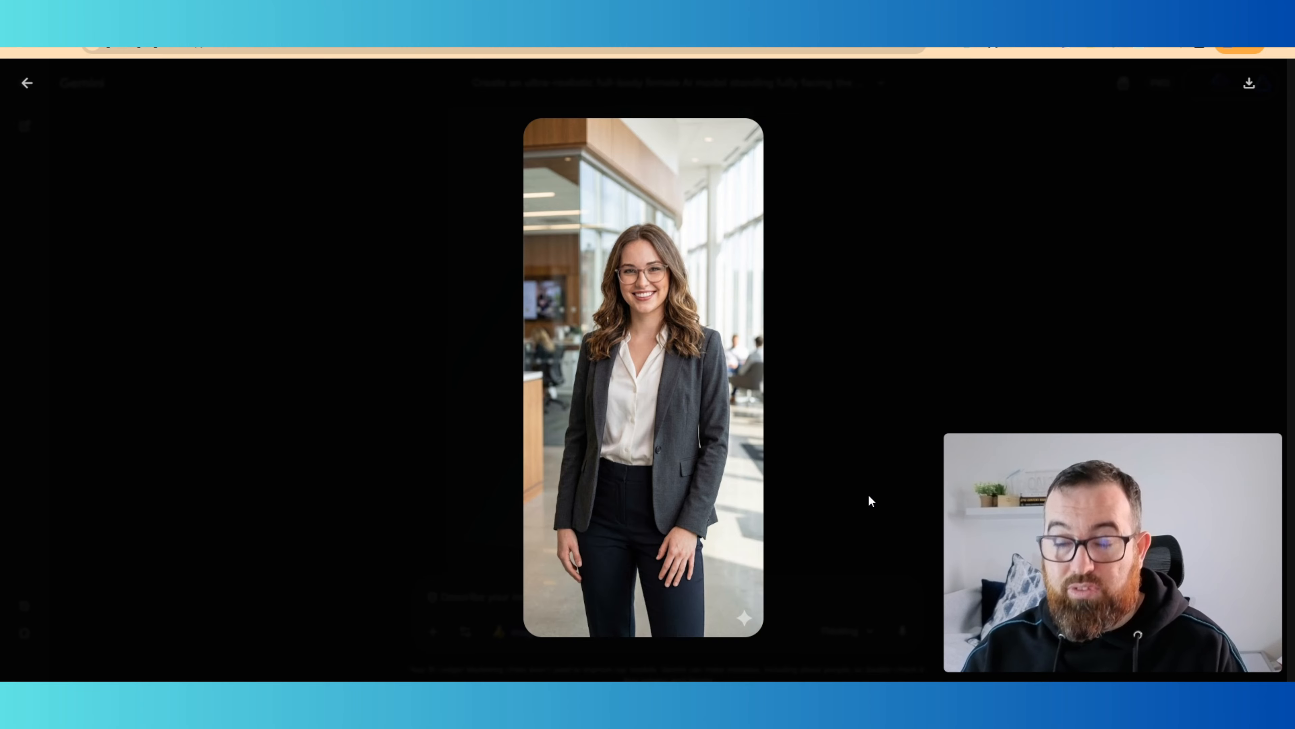
{"action": "left_click", "coordinate": [901, 357]}
- Examine the follow-up request for a blank transparent background and compare the resulting image with the office portrait
{"action": "scroll", "coordinate": [869, 346], "scroll_direction": "down", "scroll_amount": 5}
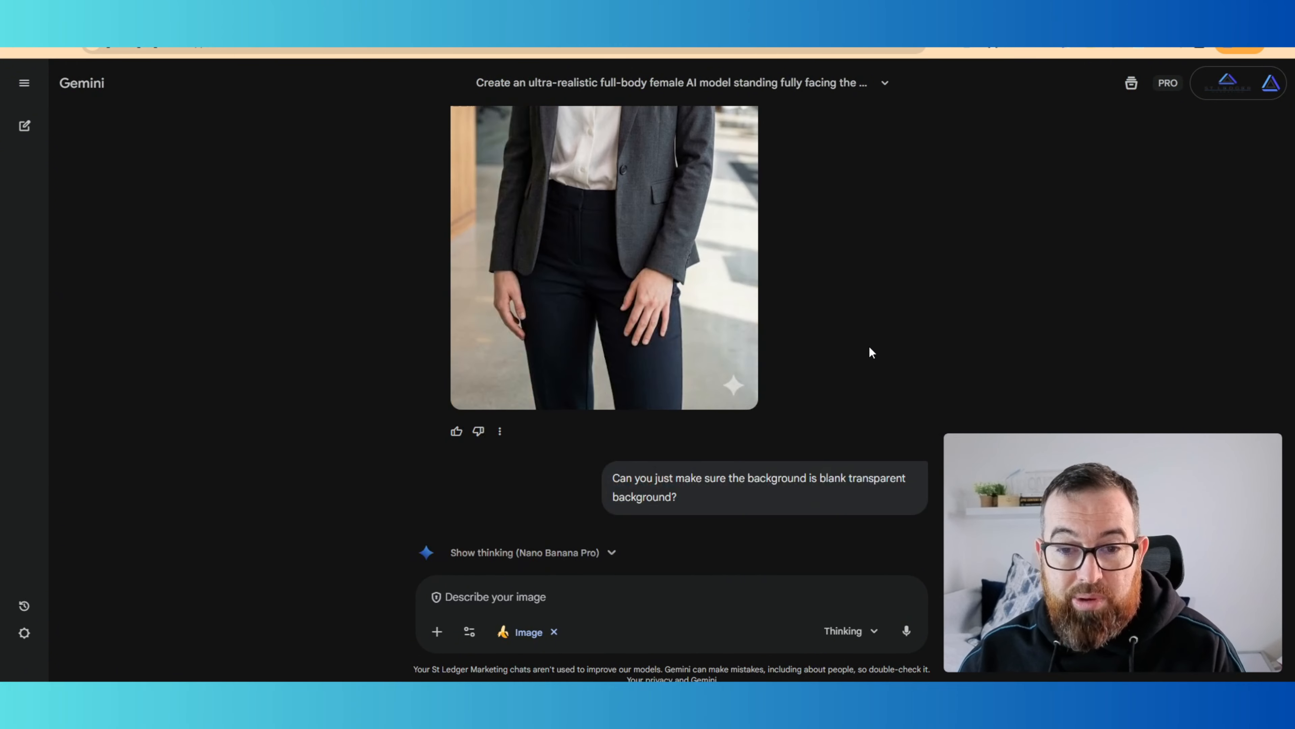
{"action": "scroll", "coordinate": [869, 346], "scroll_direction": "down", "scroll_amount": 6}
{"action": "scroll", "coordinate": [868, 334], "scroll_direction": "down", "scroll_amount": 1}
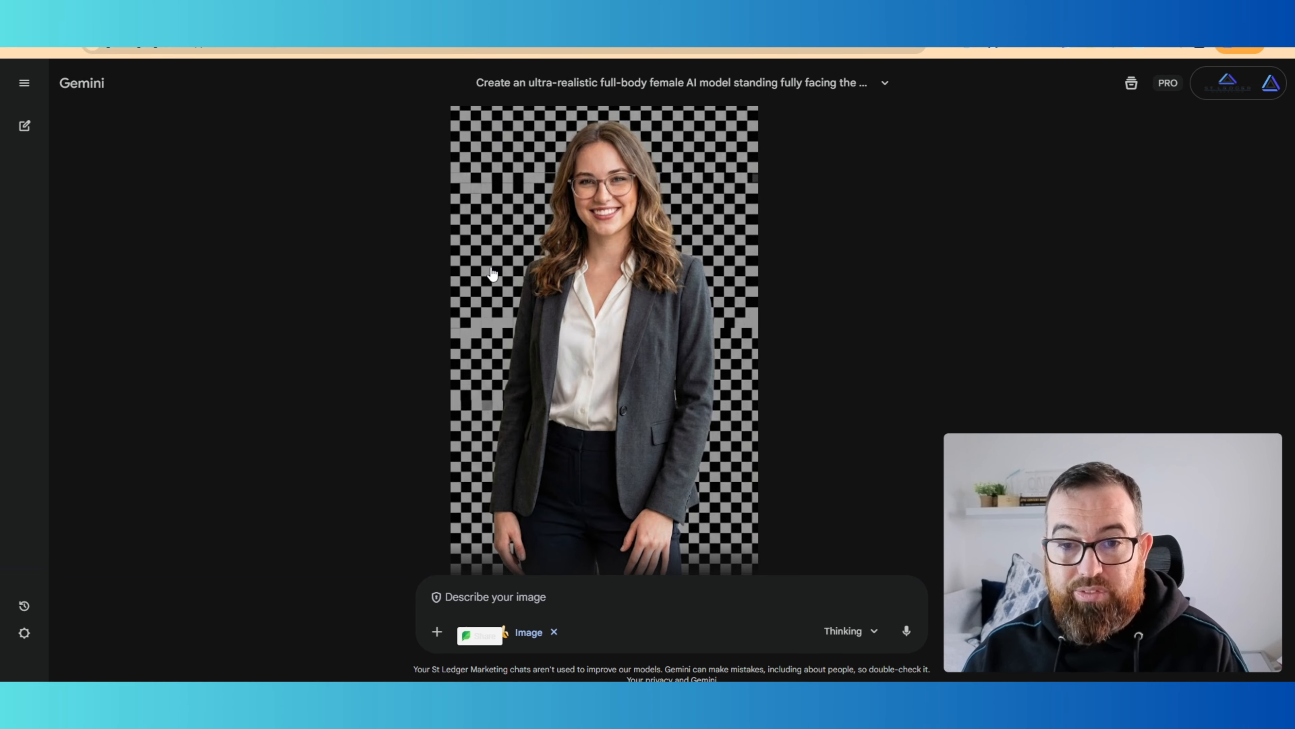
{"action": "scroll", "coordinate": [643, 283], "scroll_direction": "up", "scroll_amount": 10}
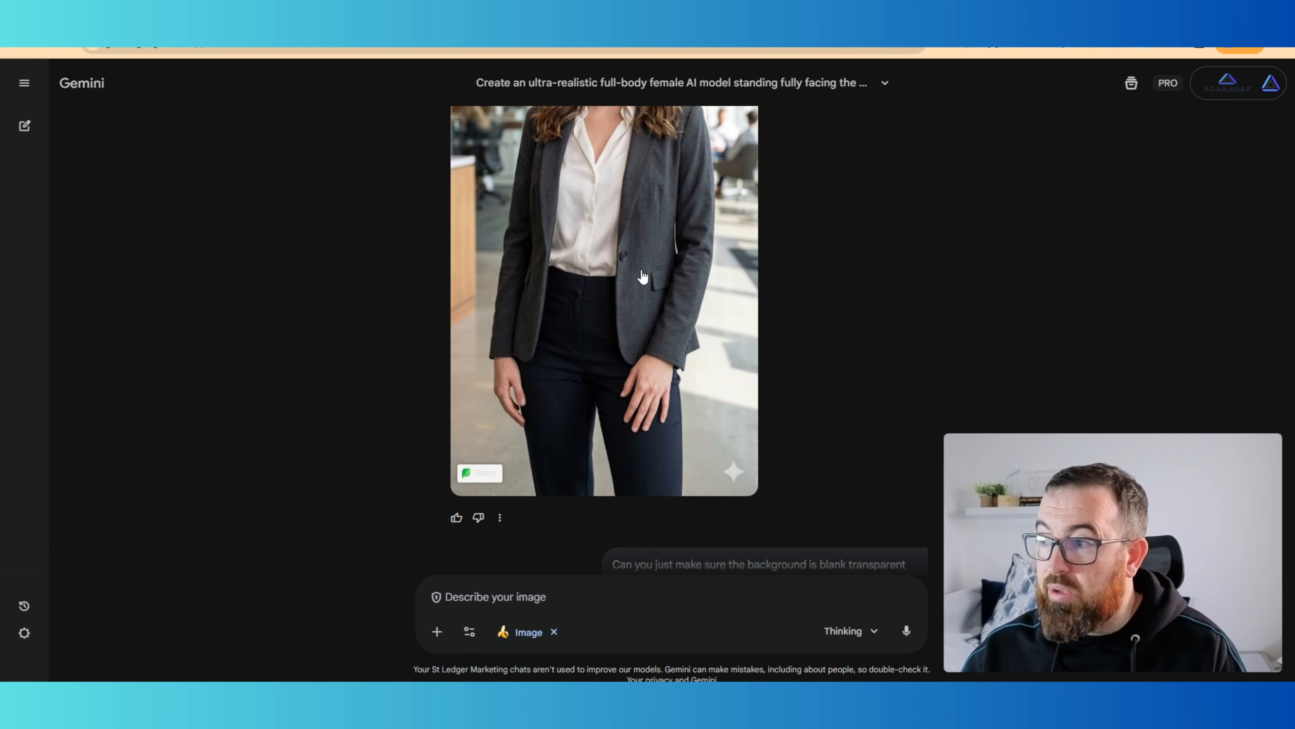
{"action": "scroll", "coordinate": [643, 276], "scroll_direction": "up", "scroll_amount": 2}
{"action": "scroll", "coordinate": [632, 271], "scroll_direction": "down", "scroll_amount": 10}
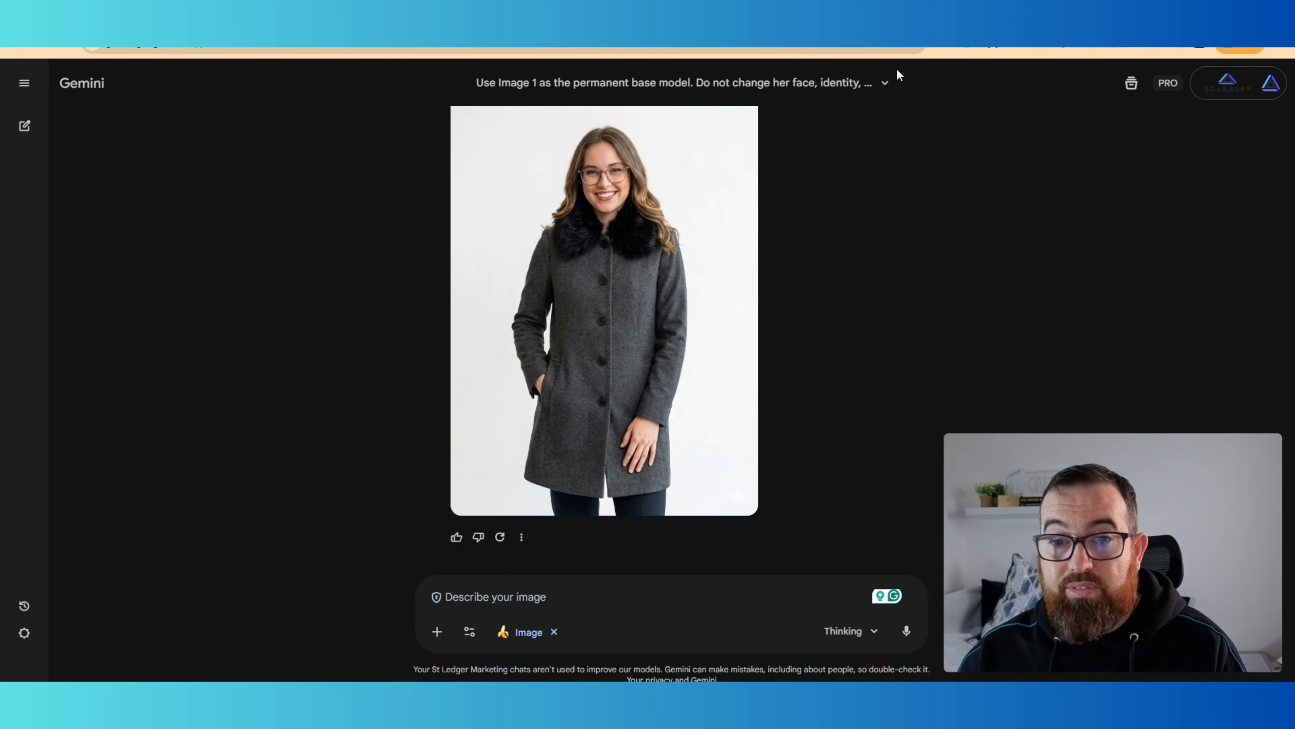
- Review the grey coat try-on's reference images, prompt and generated image in Gemini, checking the Marketing Hub page in between
{"action": "scroll", "coordinate": [950, 213], "scroll_direction": "up", "scroll_amount": 5}
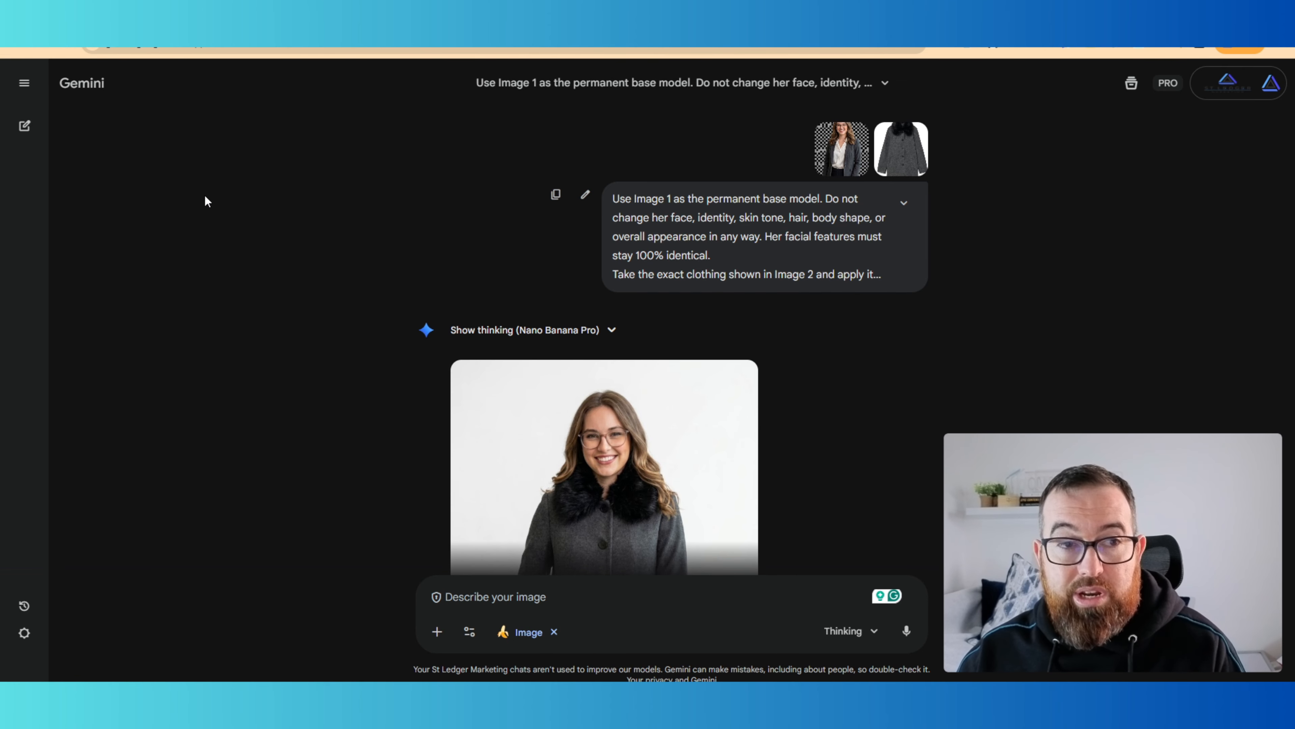
{"action": "left_click", "coordinate": [112, 18]}
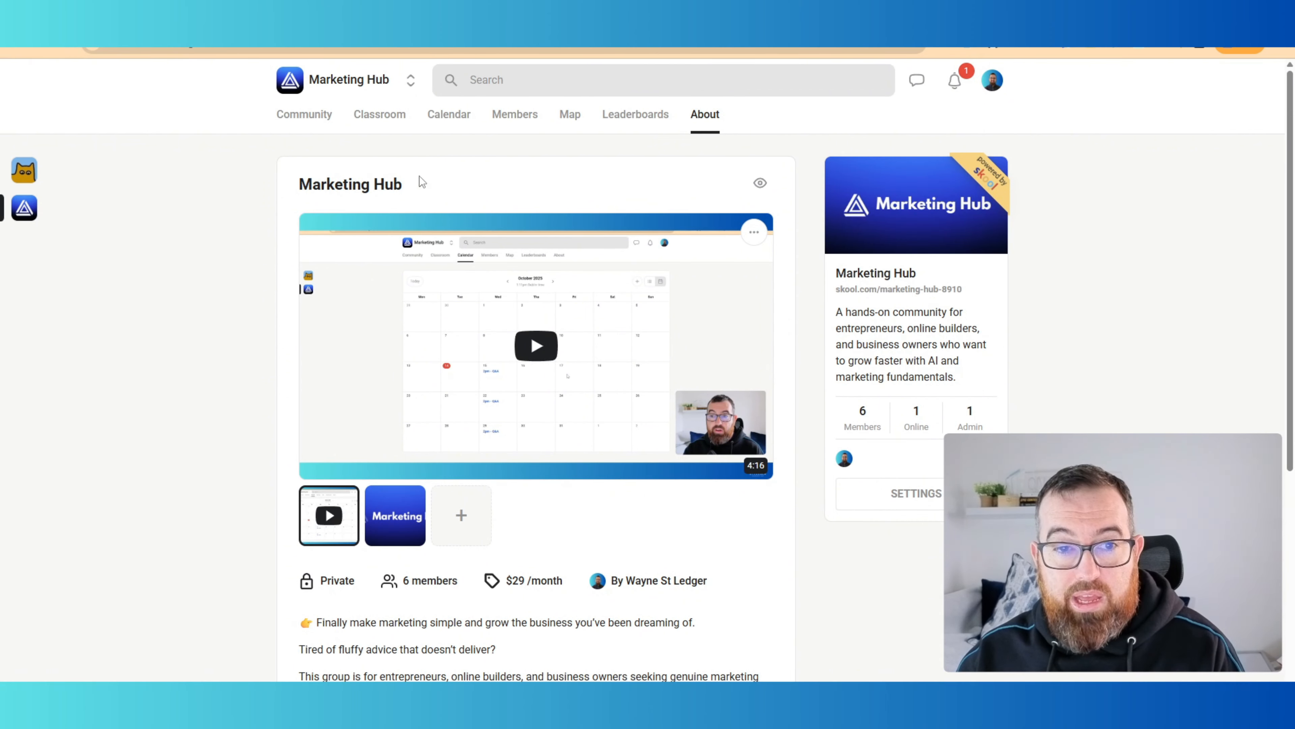
{"action": "left_click", "coordinate": [399, 119]}
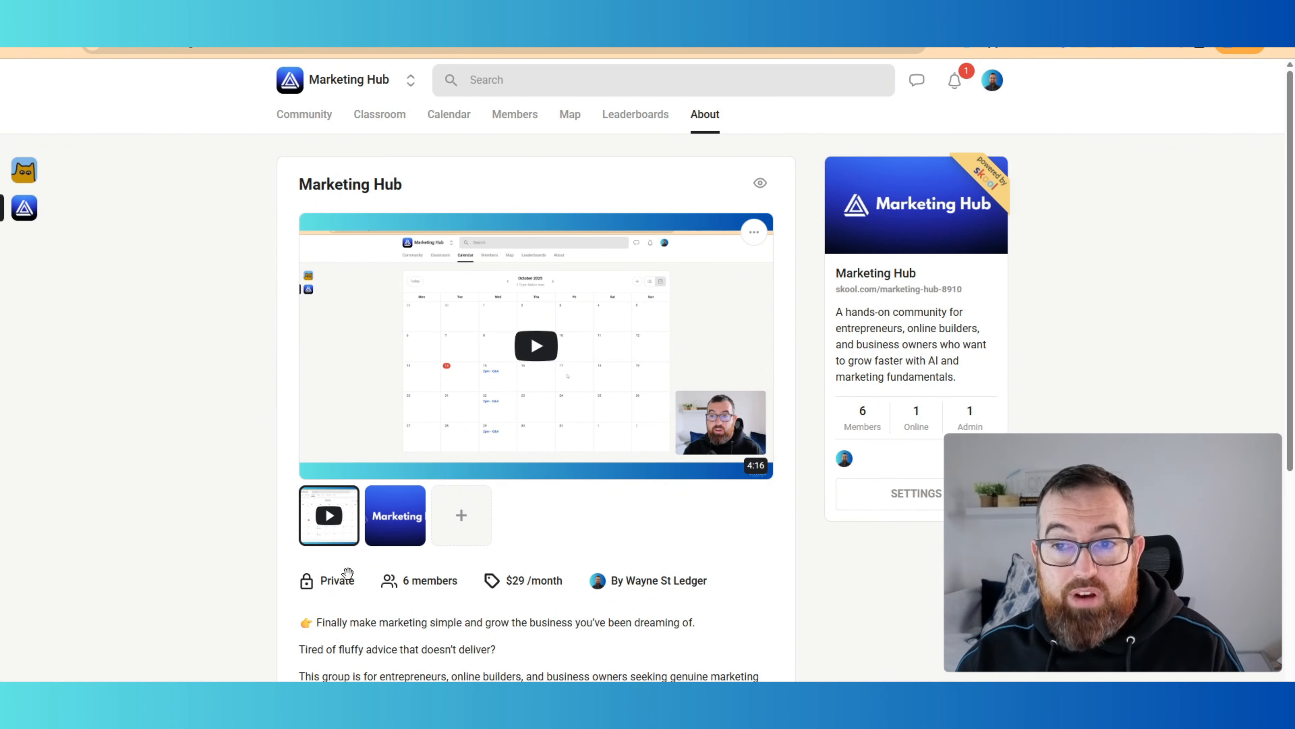
{"action": "left_click", "coordinate": [214, 18]}
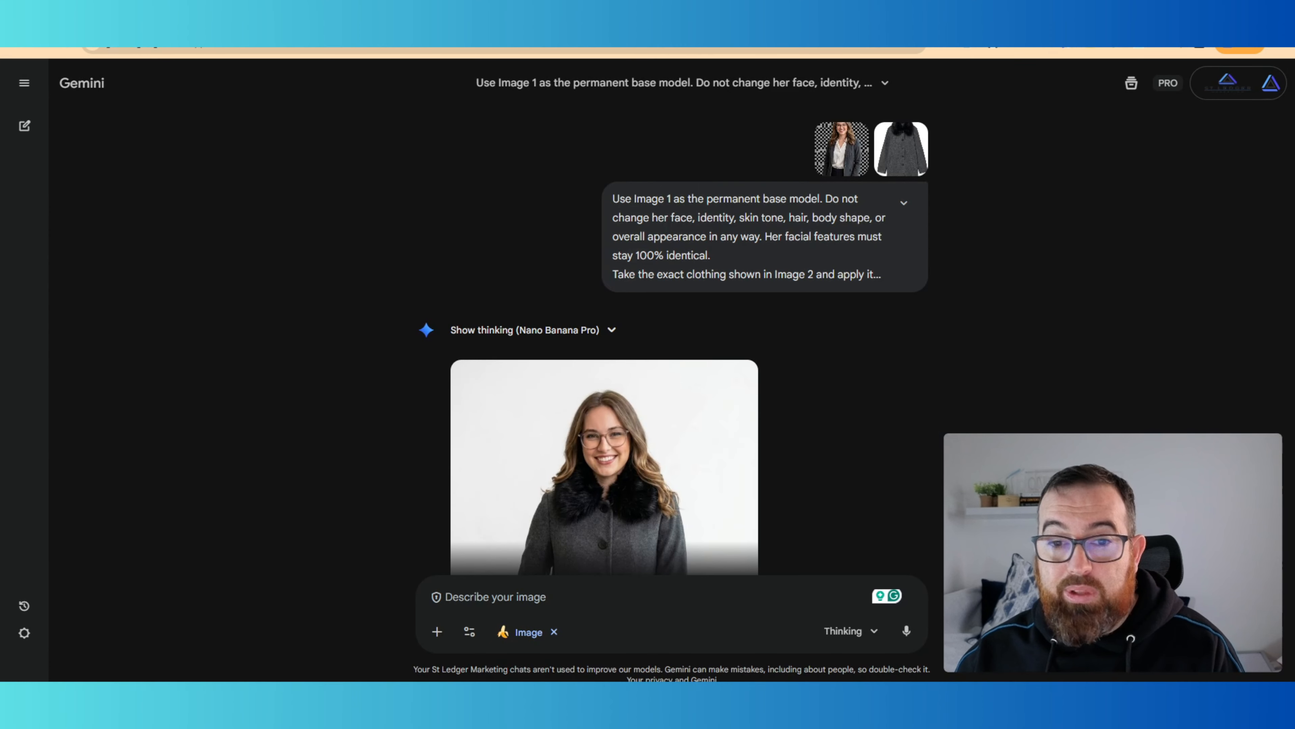
{"action": "scroll", "coordinate": [842, 335], "scroll_direction": "down", "scroll_amount": 2}
{"action": "scroll", "coordinate": [843, 335], "scroll_direction": "down", "scroll_amount": 2}
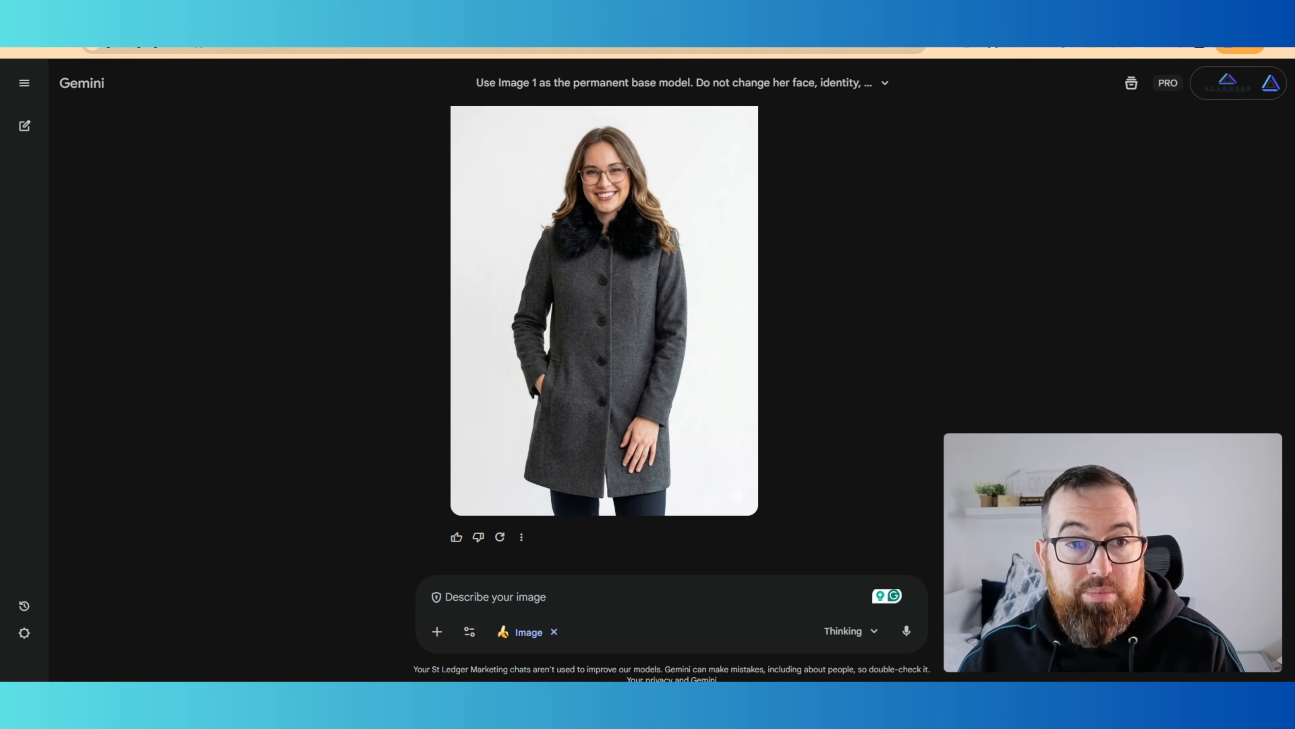
- Compare the transparent-background base model with the enlarged grey coat image and the shop's Autumn Grey Coat listing
{"action": "left_click", "coordinate": [229, 18]}
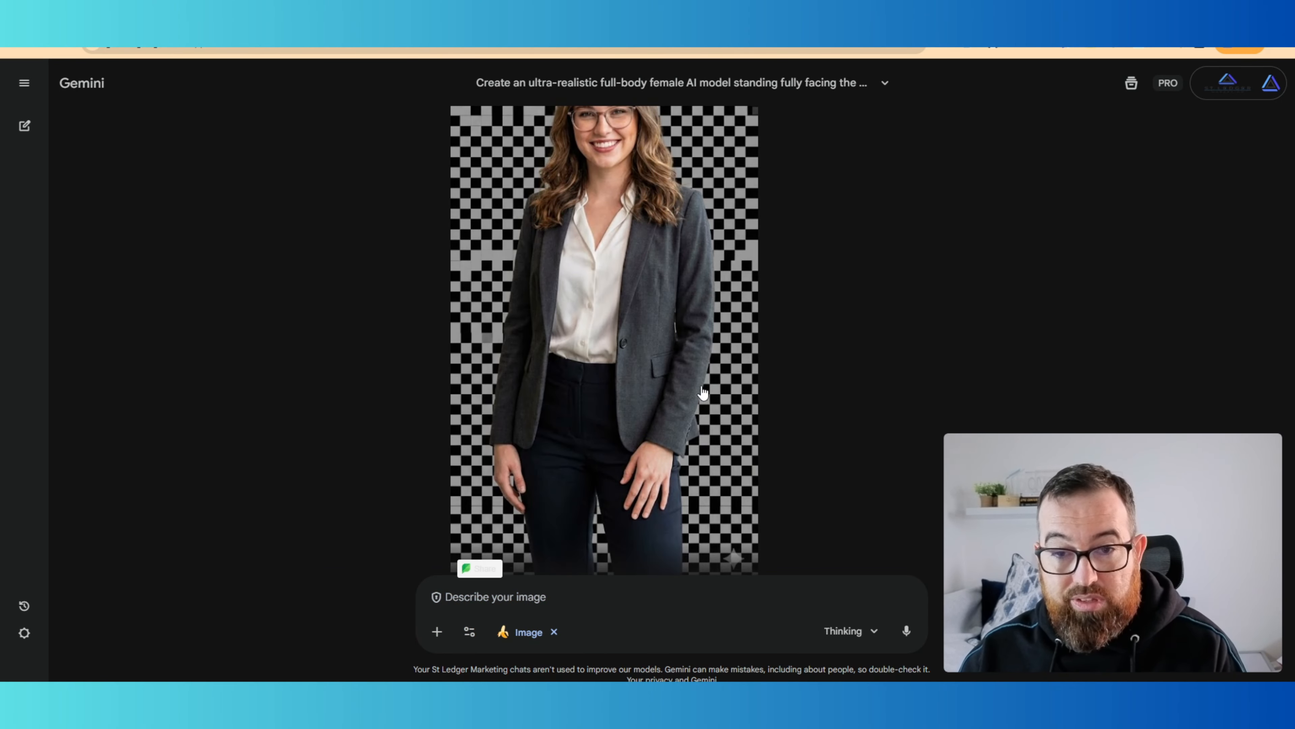
{"action": "scroll", "coordinate": [702, 393], "scroll_direction": "up", "scroll_amount": 1}
{"action": "scroll", "coordinate": [668, 543], "scroll_direction": "down", "scroll_amount": 2}
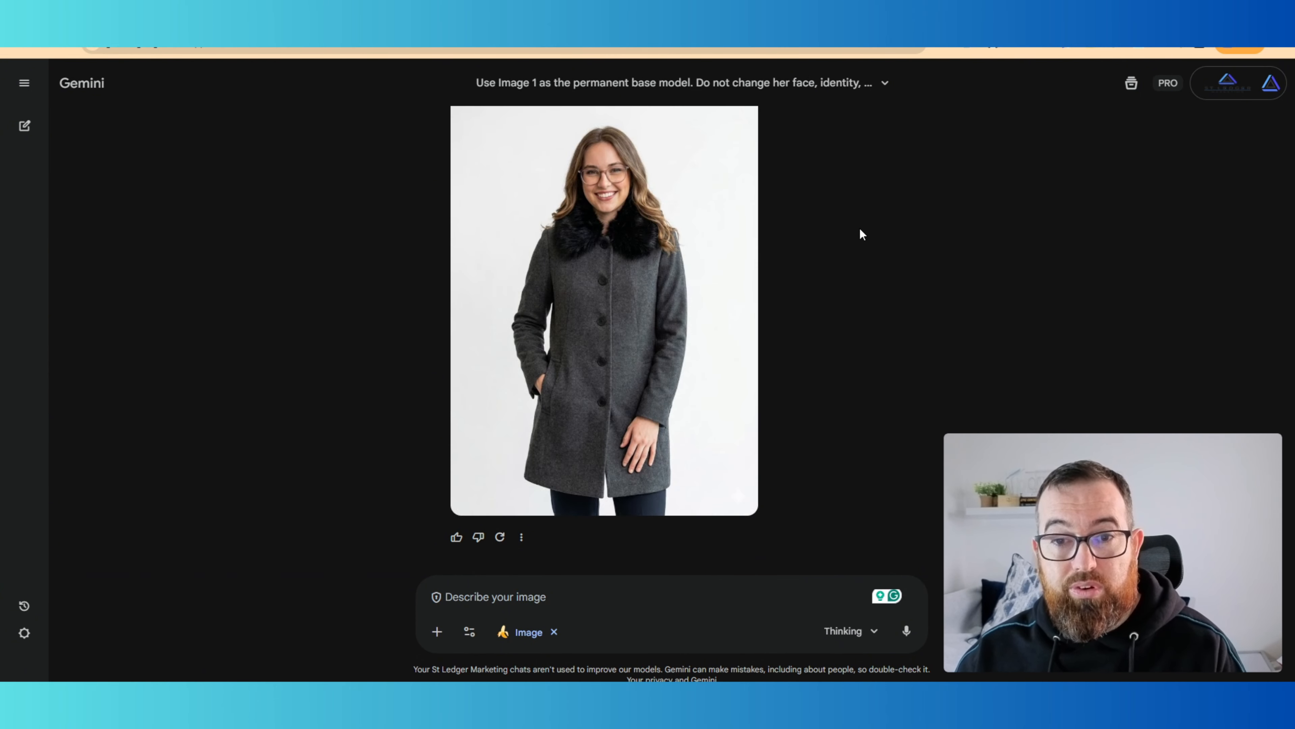
{"action": "left_click", "coordinate": [647, 258]}
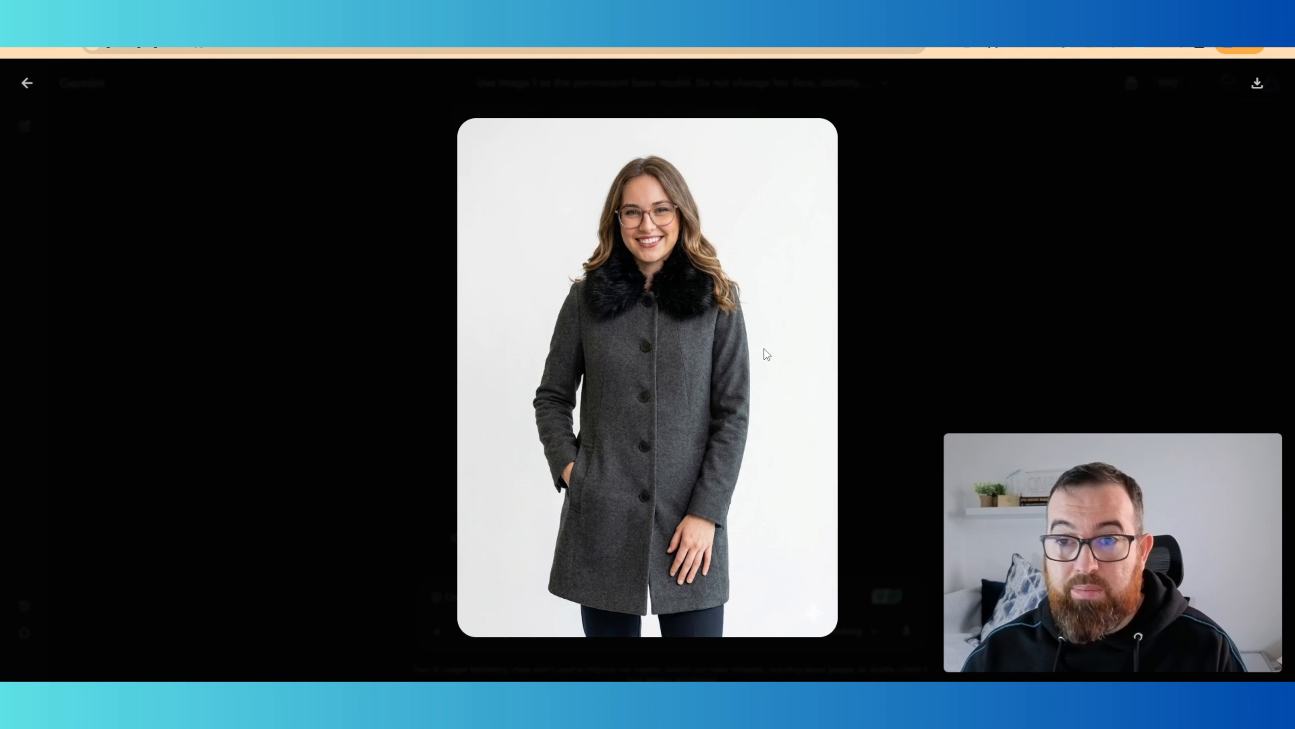
{"action": "left_click", "coordinate": [882, 17]}
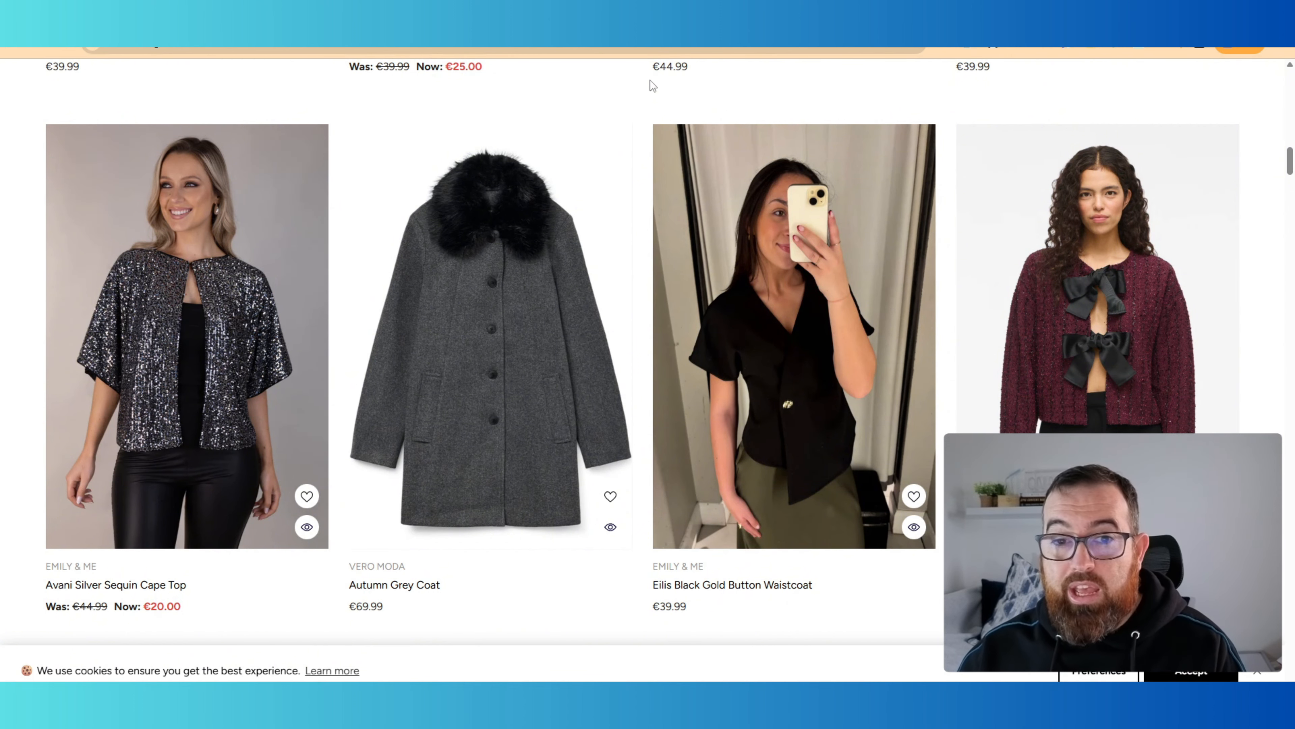
- Examine the animal print dress try-on in its Gemini chat and compare it with the boutique's Animal Print Dress product page
{"action": "left_click", "coordinate": [943, 23]}
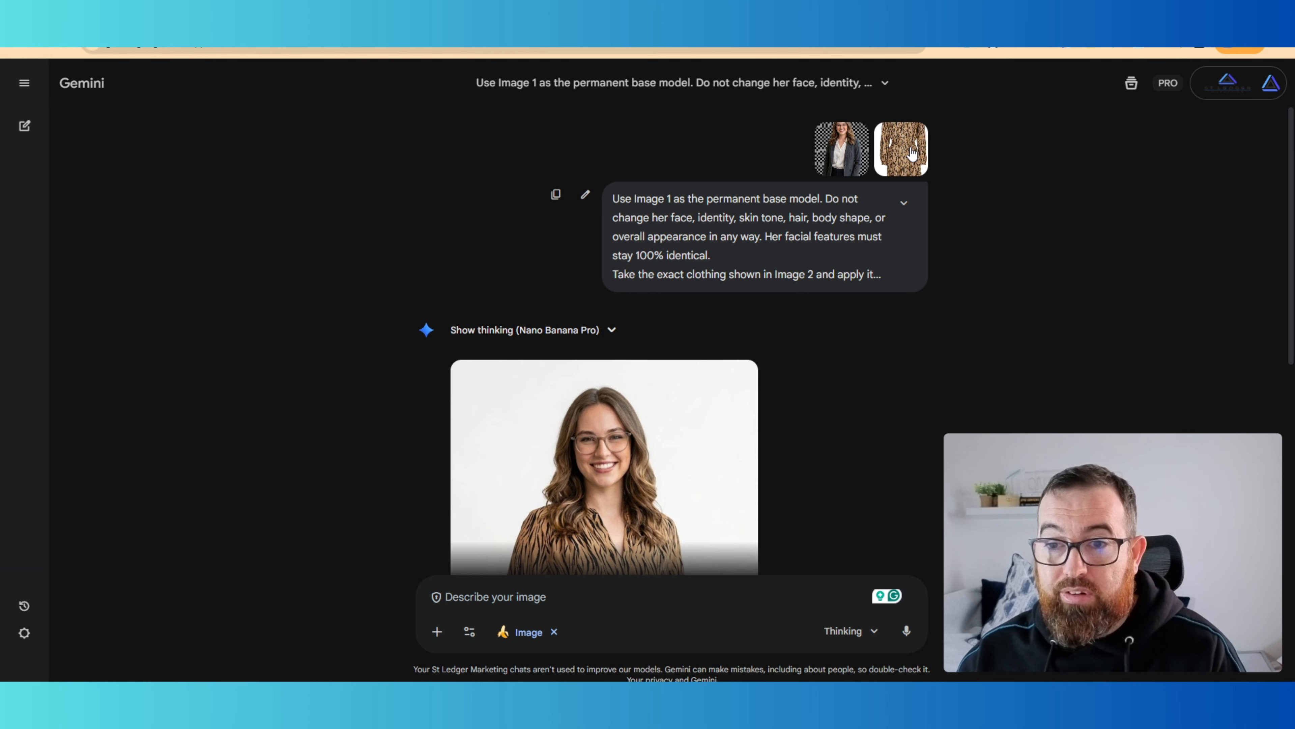
{"action": "scroll", "coordinate": [1014, 219], "scroll_direction": "down", "scroll_amount": 3}
{"action": "scroll", "coordinate": [807, 376], "scroll_direction": "down", "scroll_amount": 3}
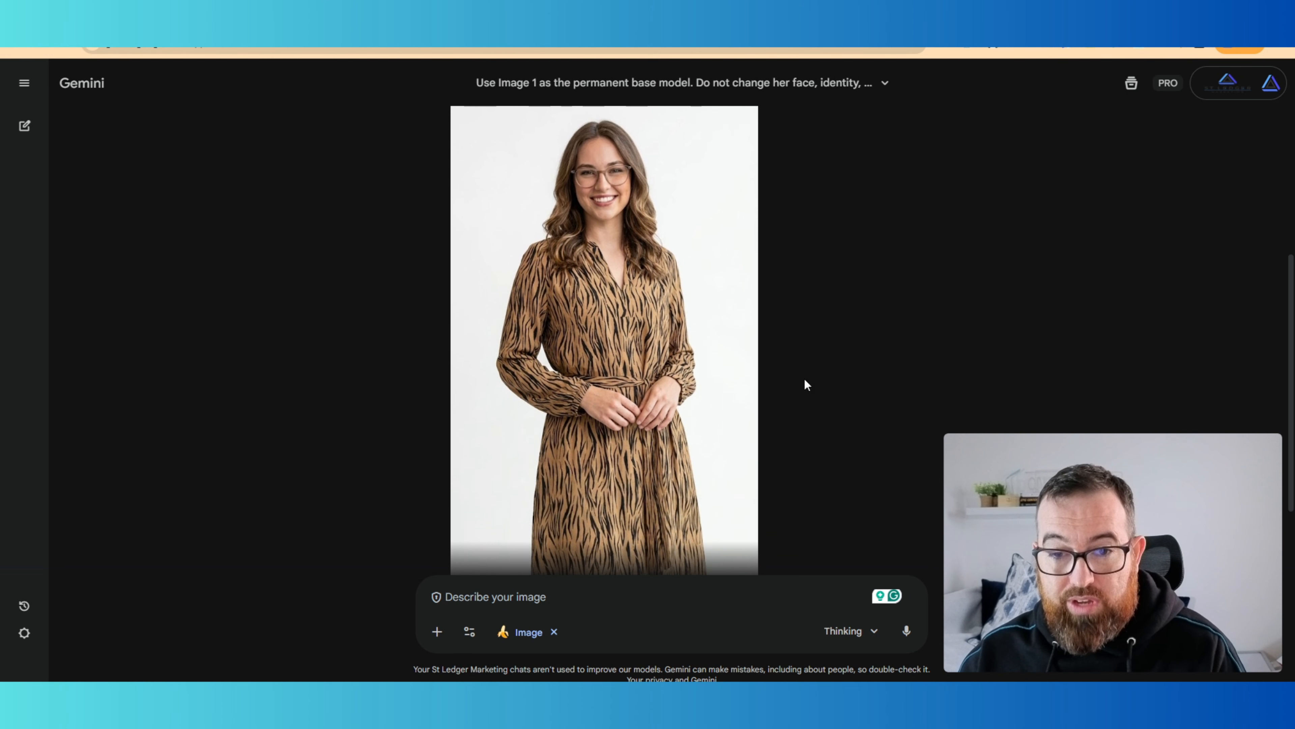
{"action": "left_click", "coordinate": [645, 377]}
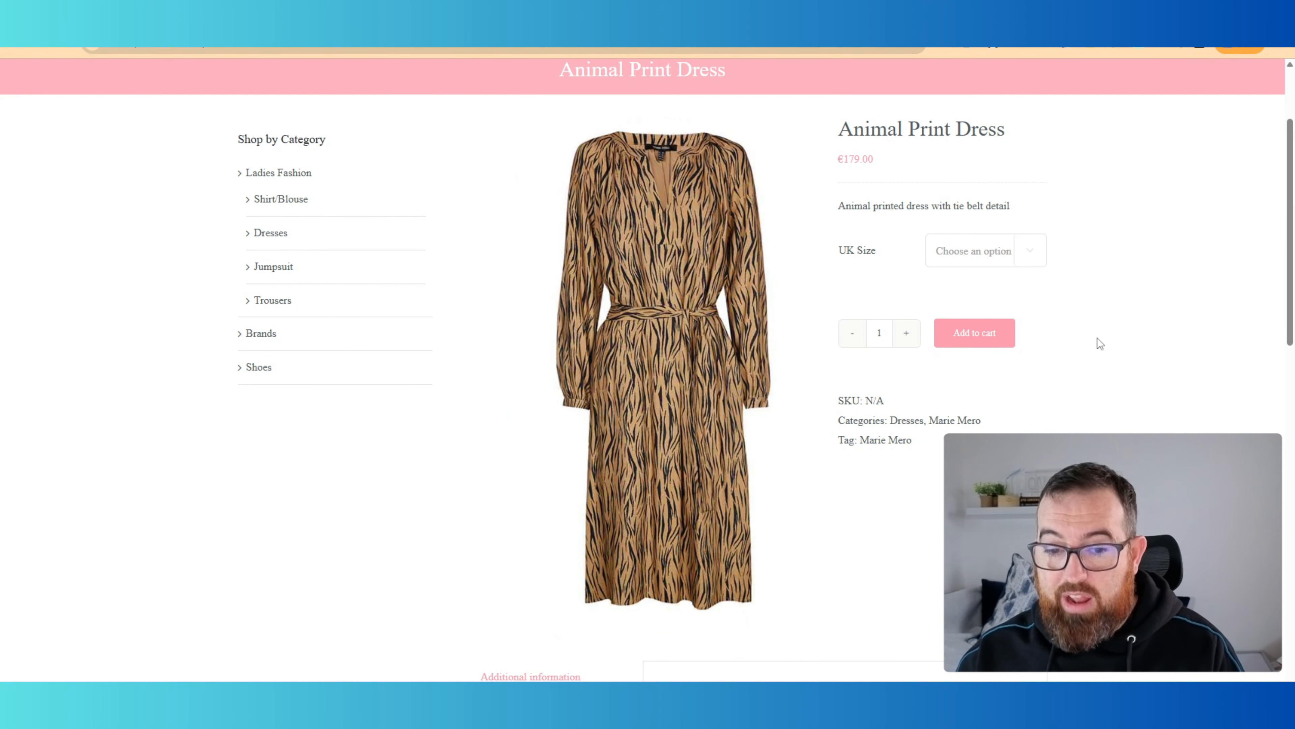
{"action": "scroll", "coordinate": [1158, 295], "scroll_direction": "down", "scroll_amount": 5}
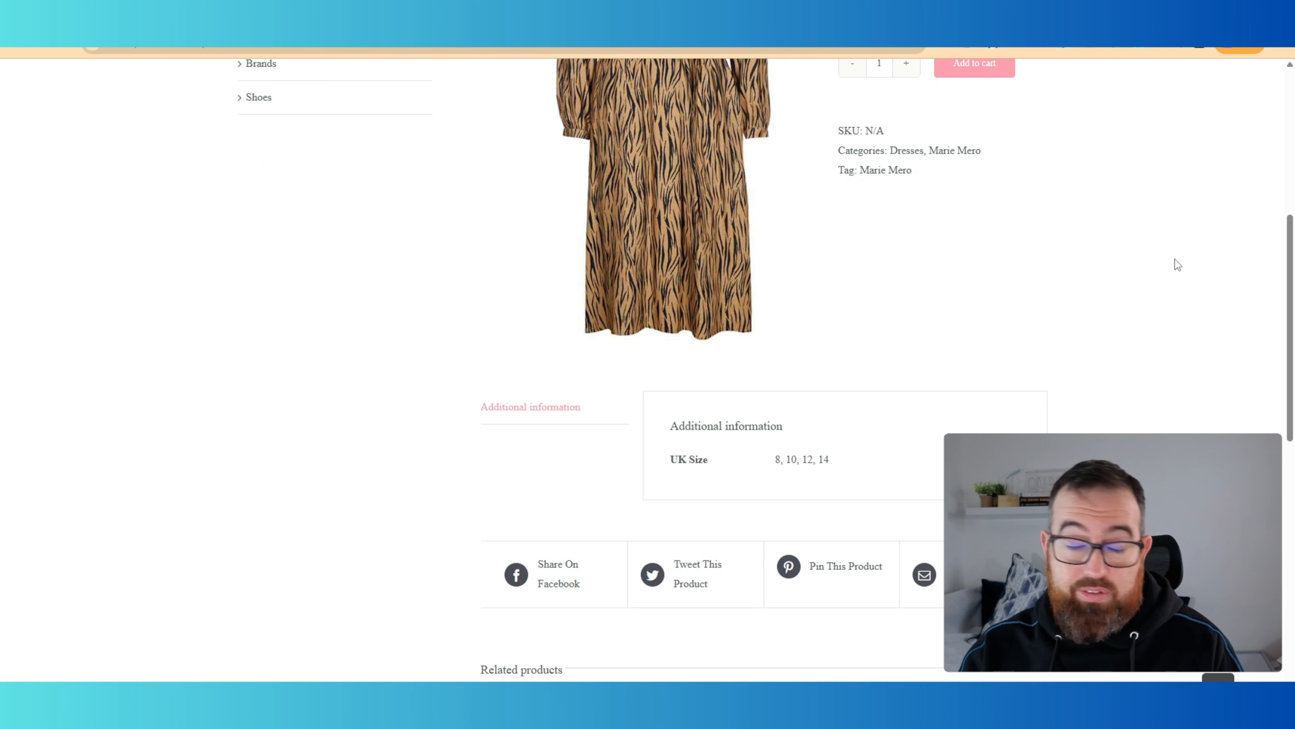
{"action": "scroll", "coordinate": [1175, 259], "scroll_direction": "up", "scroll_amount": 5}
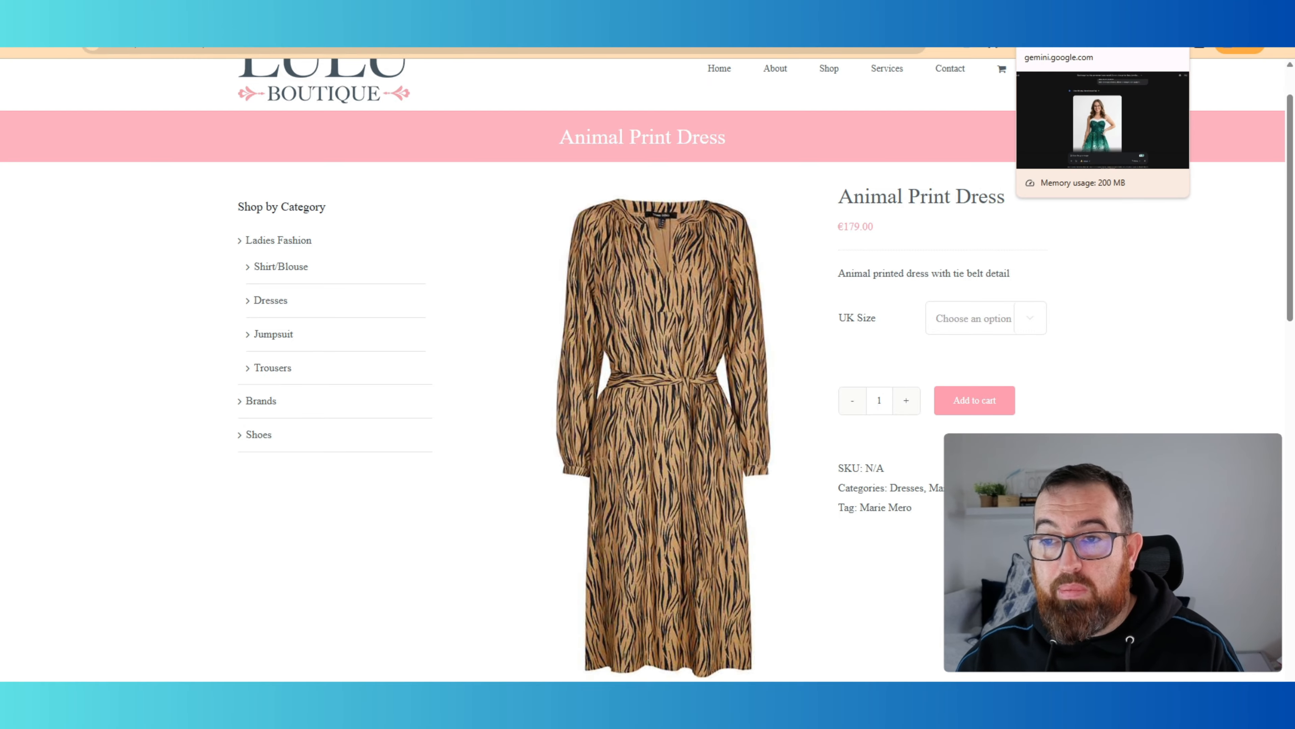
- Go to the start of the red dress try-on chat in Gemini and view its red dress reference image enlarged
{"action": "left_click", "coordinate": [1053, 37]}
{"action": "scroll", "coordinate": [1050, 184], "scroll_direction": "up", "scroll_amount": 10}
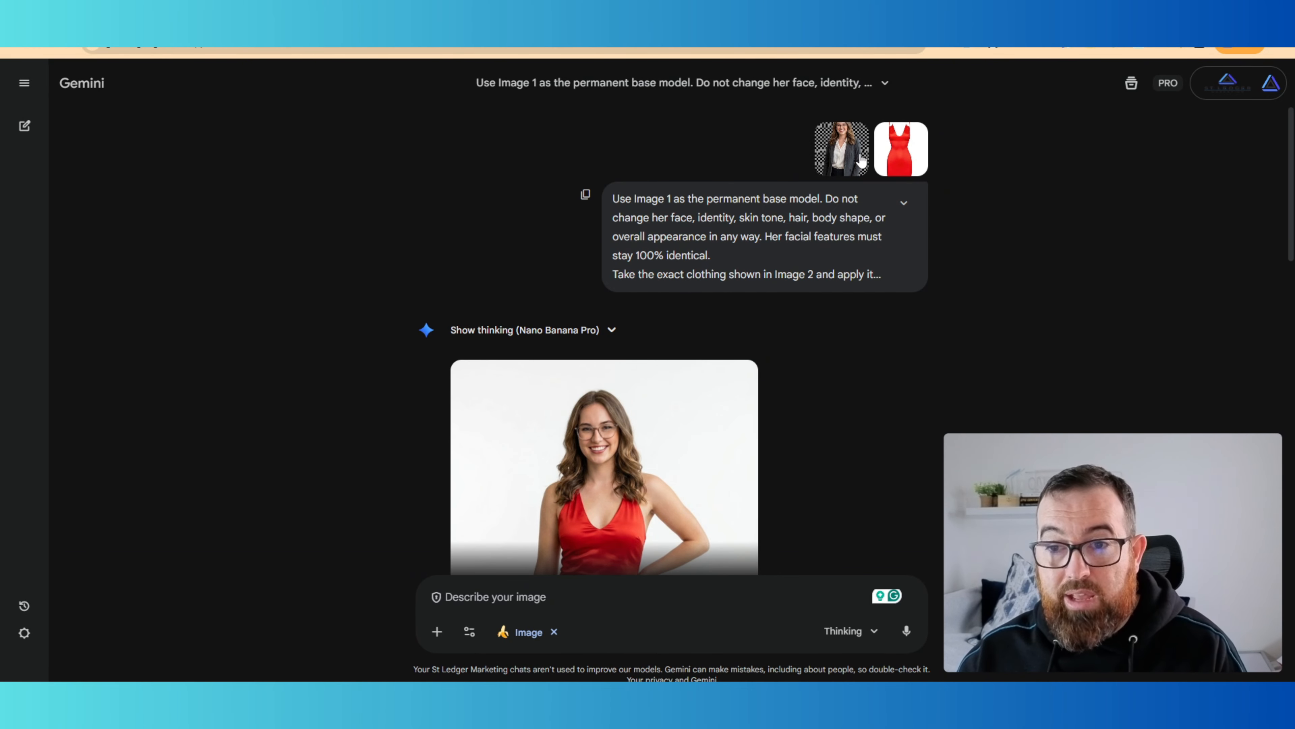
{"action": "left_click", "coordinate": [897, 161]}
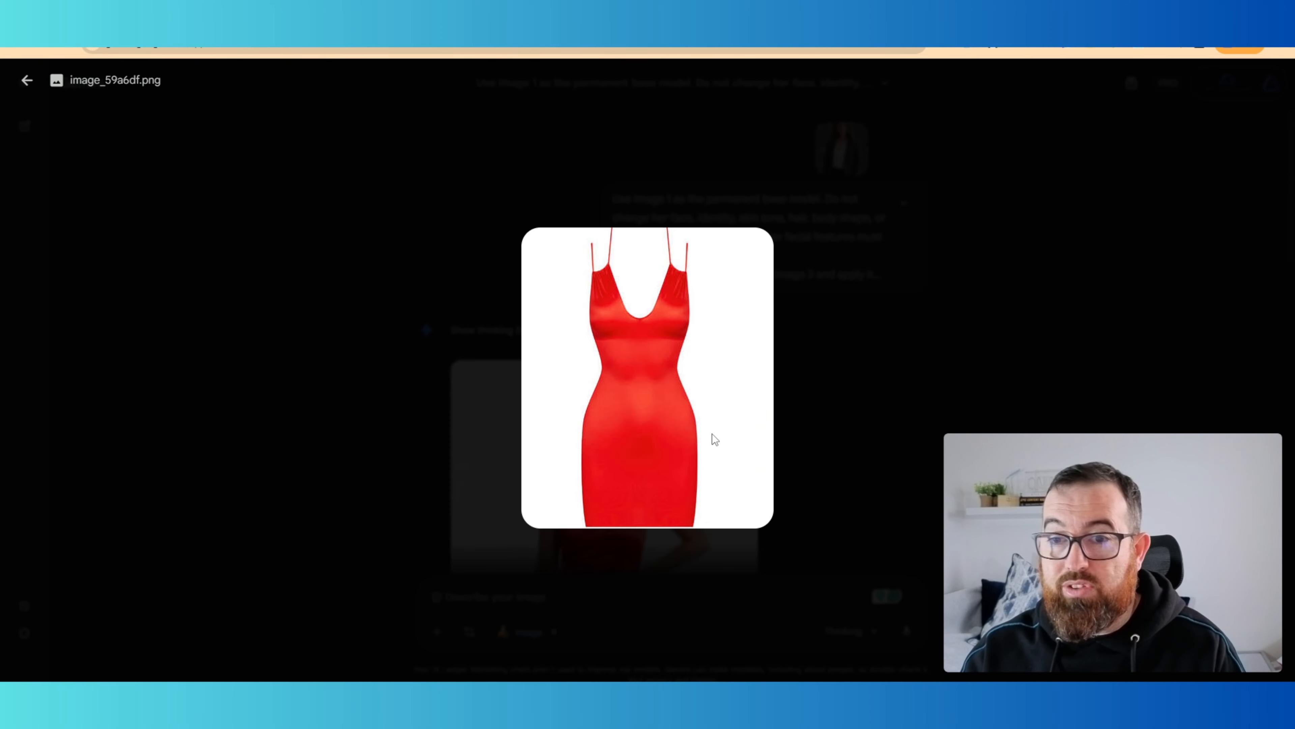
{"action": "left_click", "coordinate": [940, 421]}
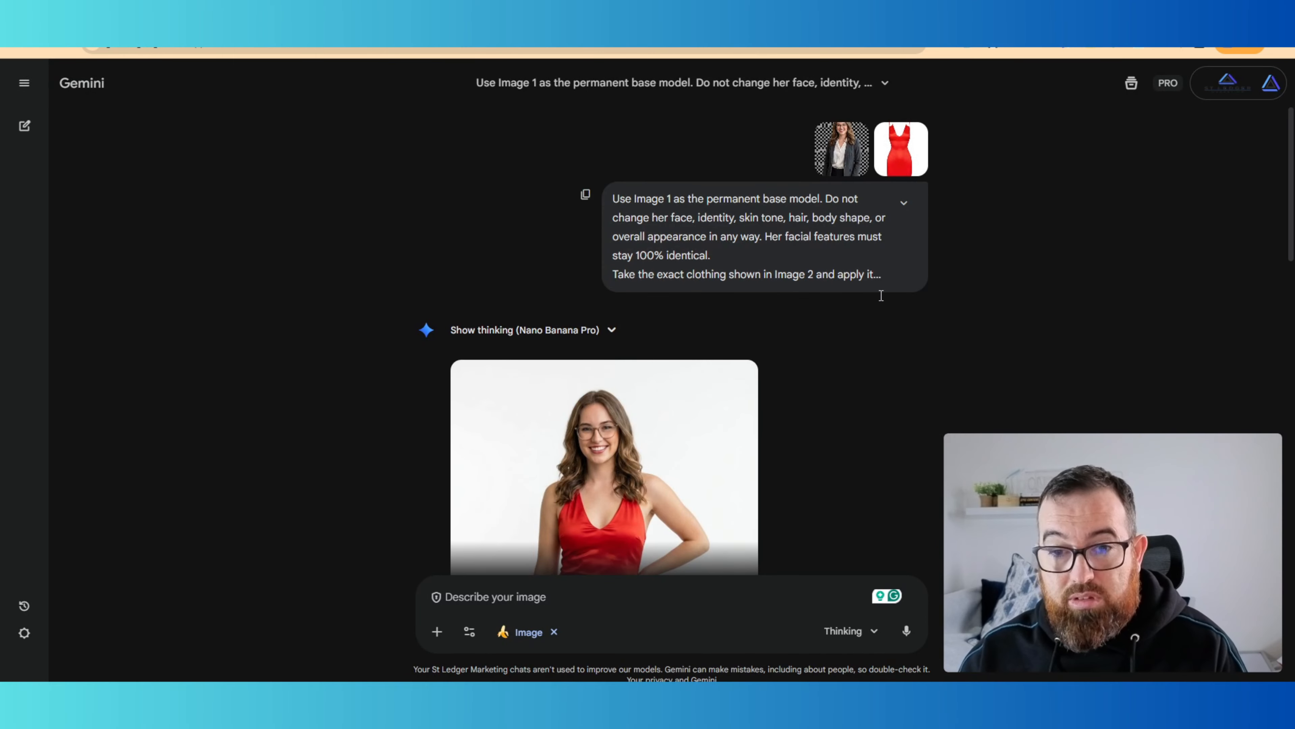
- View the generated image of the model wearing the red dress at full size, and return to the chat
{"action": "scroll", "coordinate": [922, 321], "scroll_direction": "down", "scroll_amount": 3}
{"action": "left_click", "coordinate": [676, 370]}
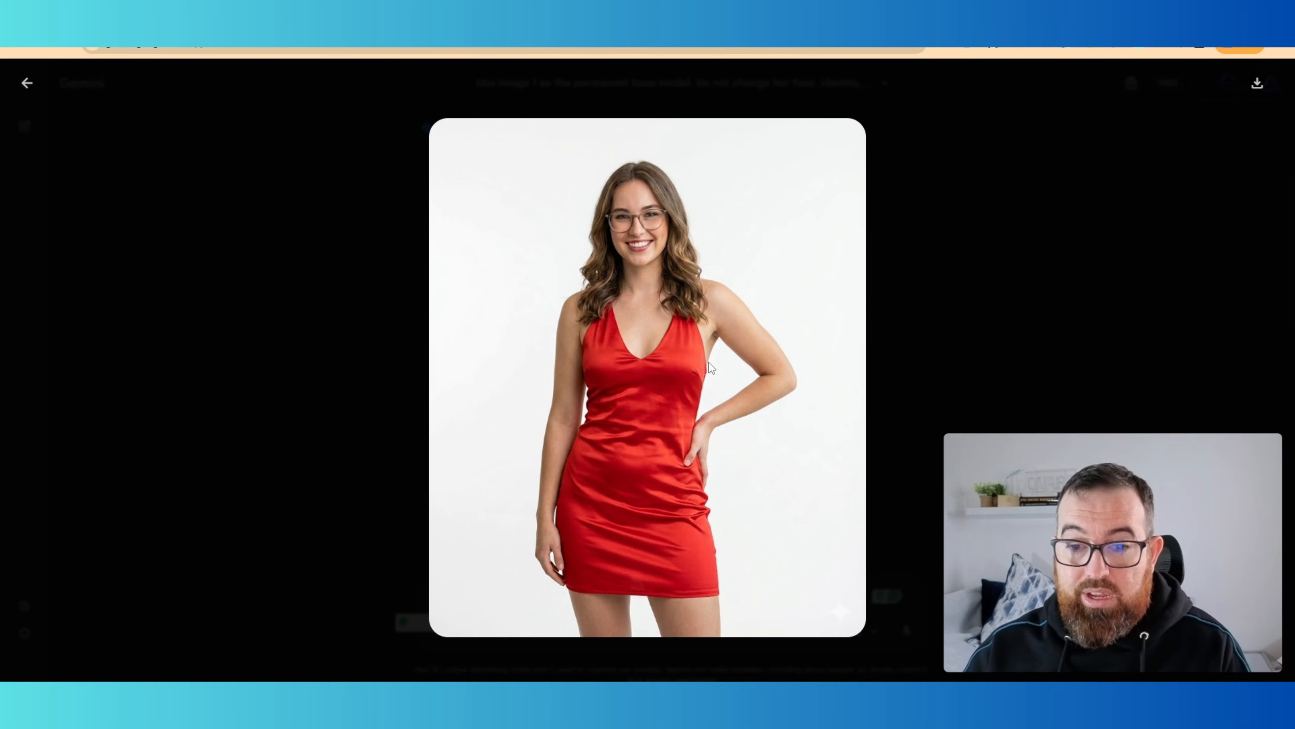
{"action": "left_click", "coordinate": [918, 393]}
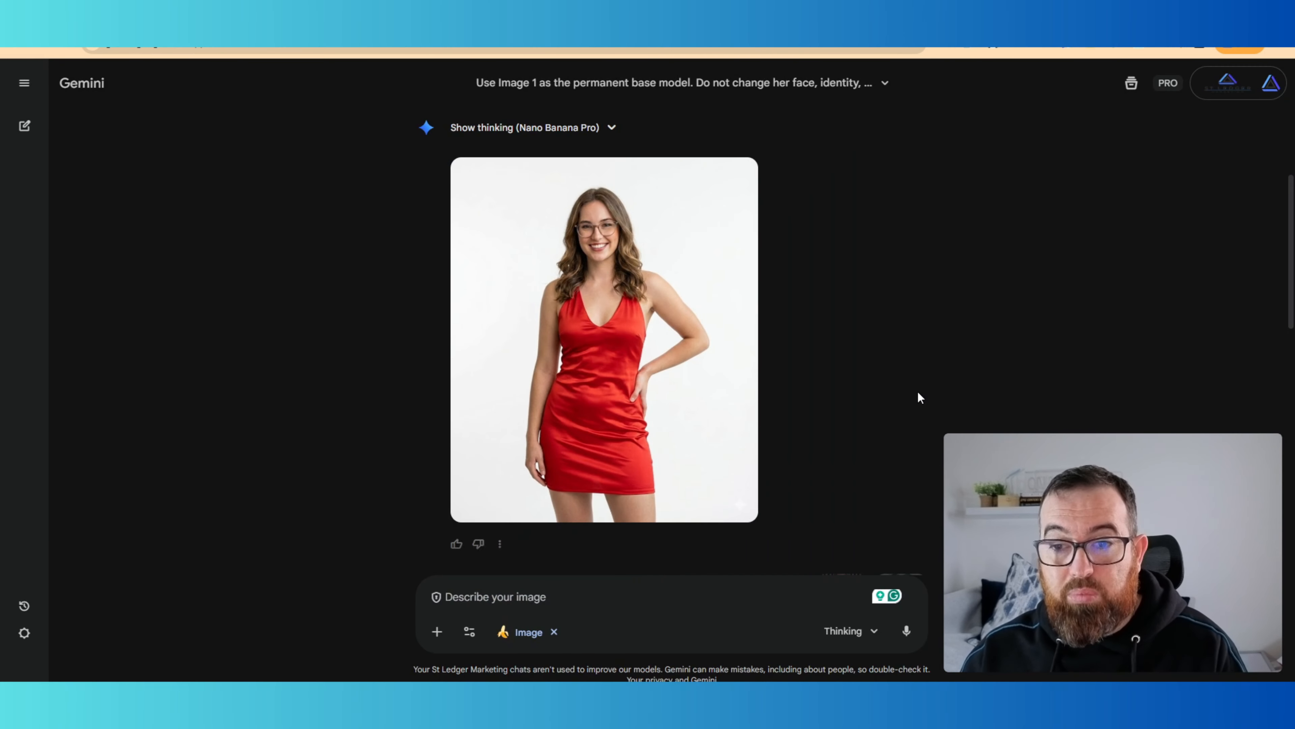
- View the green snowflake dress reference image enlarged and compare it with the generated image of the model wearing the dress
{"action": "scroll", "coordinate": [953, 321], "scroll_direction": "down", "scroll_amount": 5}
{"action": "left_click", "coordinate": [901, 337]}
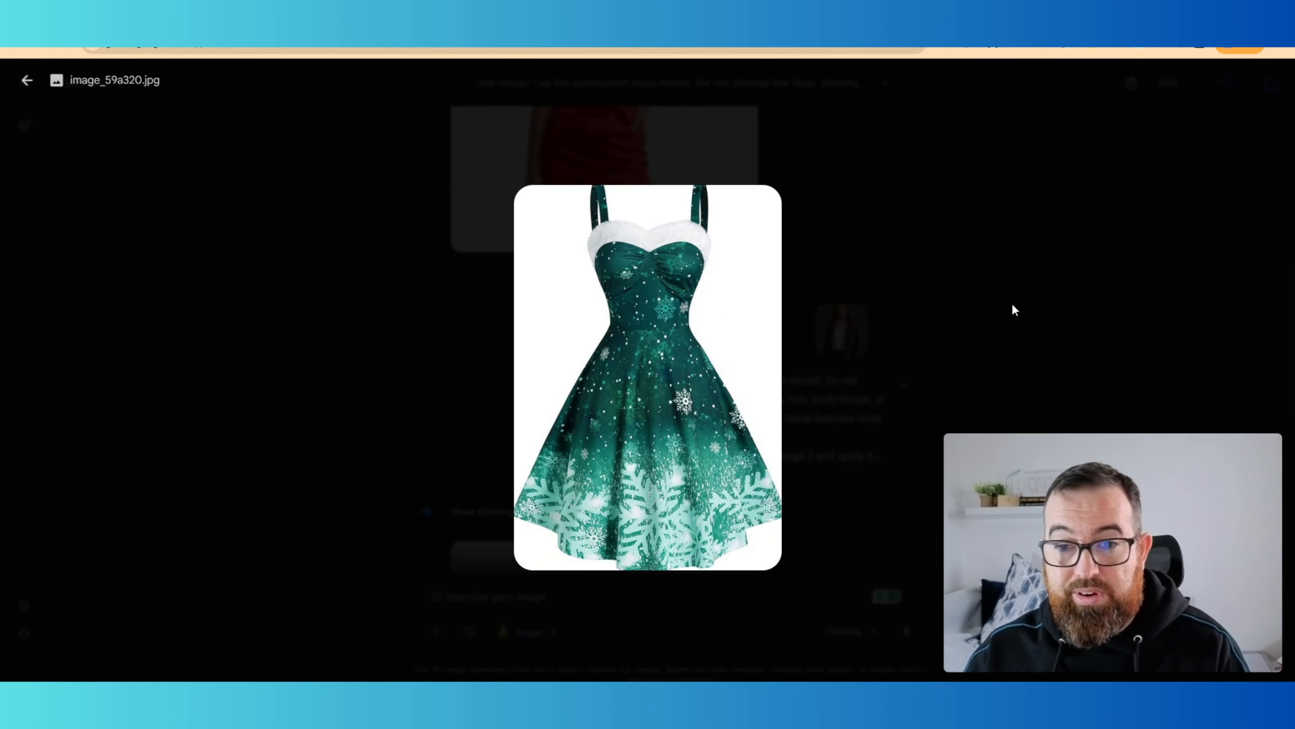
{"action": "left_click", "coordinate": [986, 302]}
{"action": "scroll", "coordinate": [1007, 313], "scroll_direction": "down", "scroll_amount": 5}
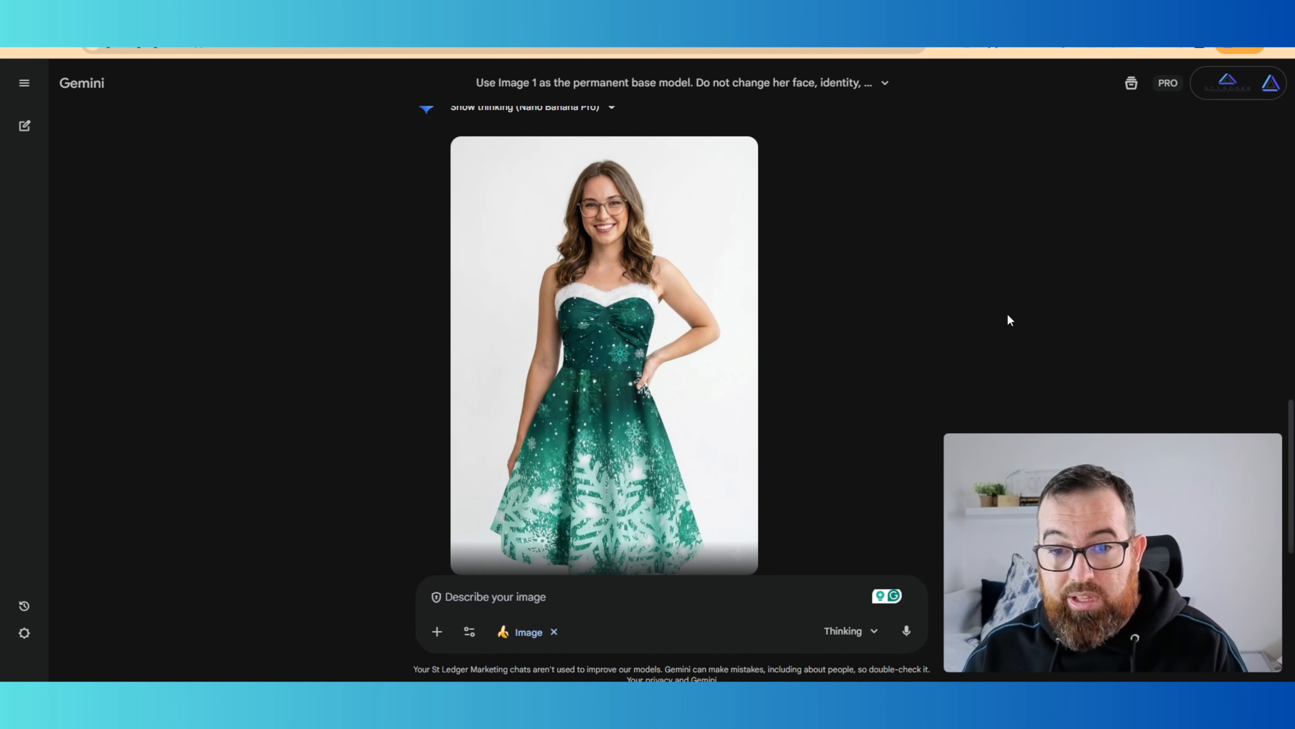
{"action": "scroll", "coordinate": [1003, 307], "scroll_direction": "up", "scroll_amount": 5}
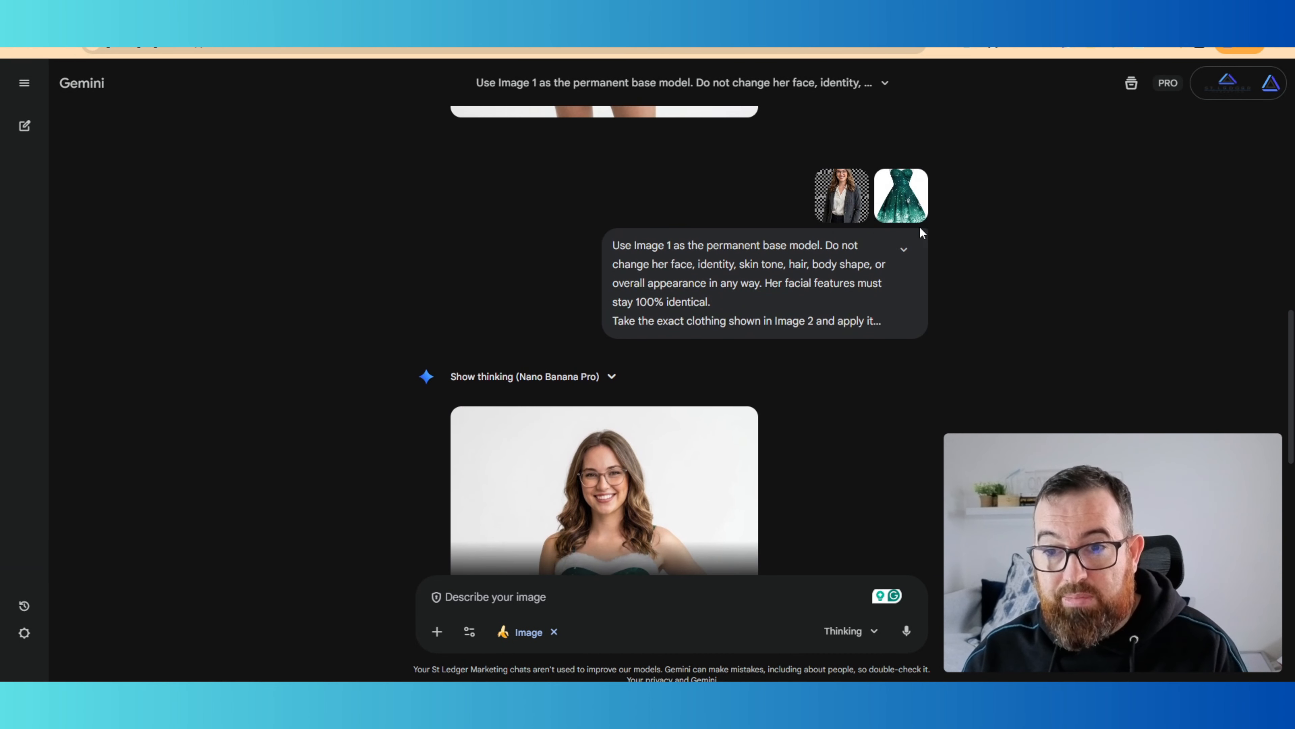
{"action": "left_click", "coordinate": [913, 199]}
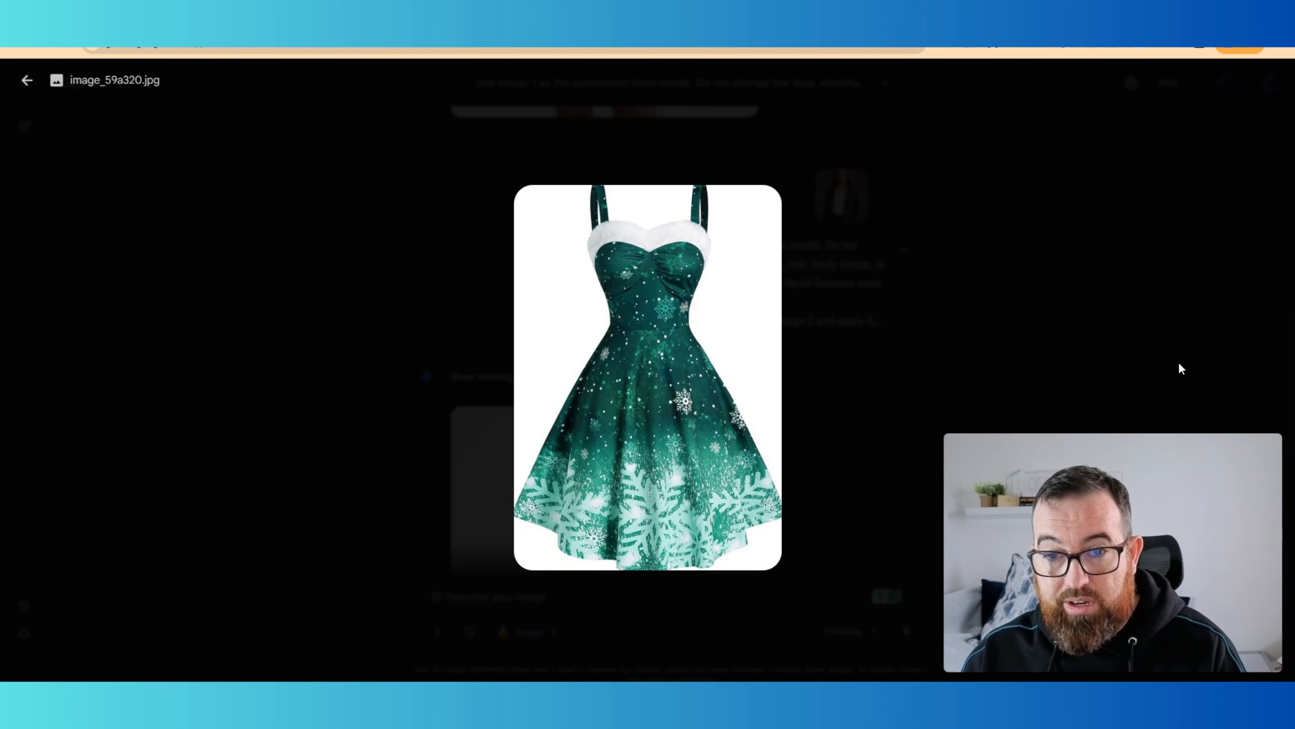
{"action": "left_click", "coordinate": [995, 381]}
- View the generated image of the model in the green snowflake dress at full size, and return to the chat
{"action": "scroll", "coordinate": [994, 382], "scroll_direction": "down", "scroll_amount": 3}
{"action": "left_click", "coordinate": [652, 400]}
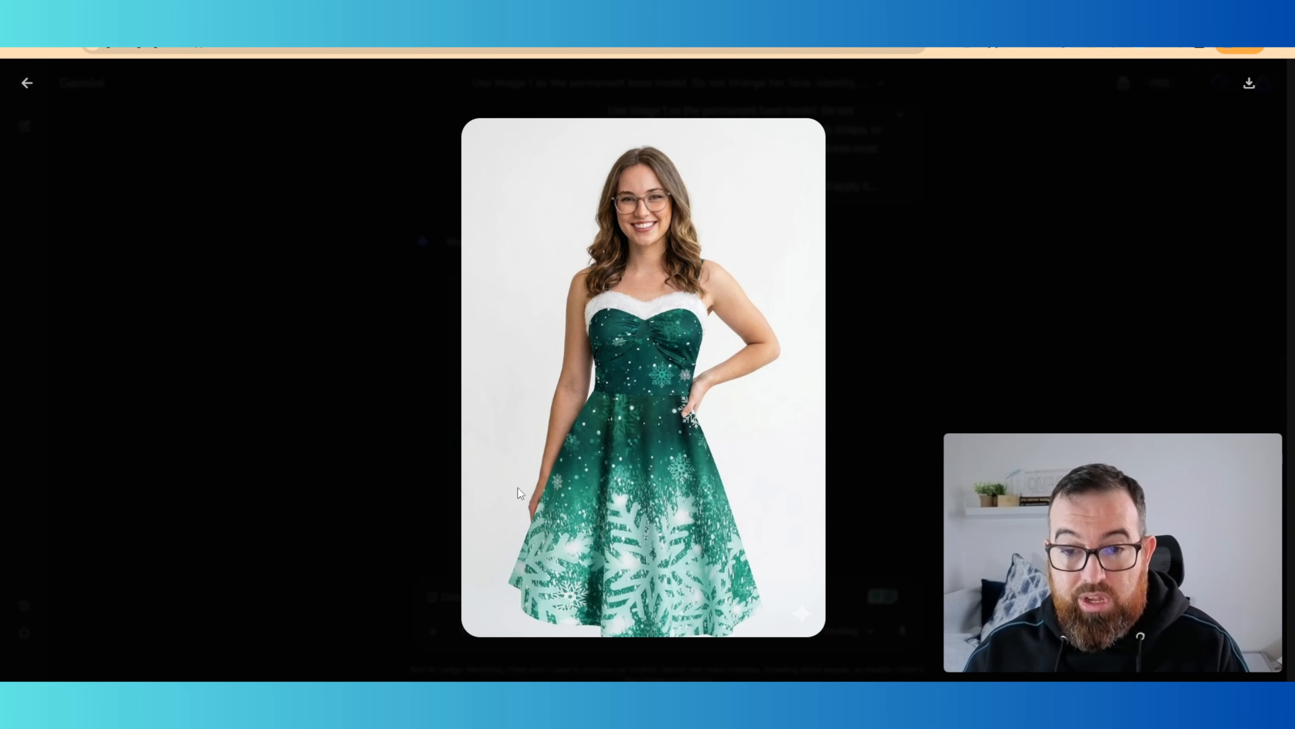
{"action": "left_click", "coordinate": [1046, 411]}
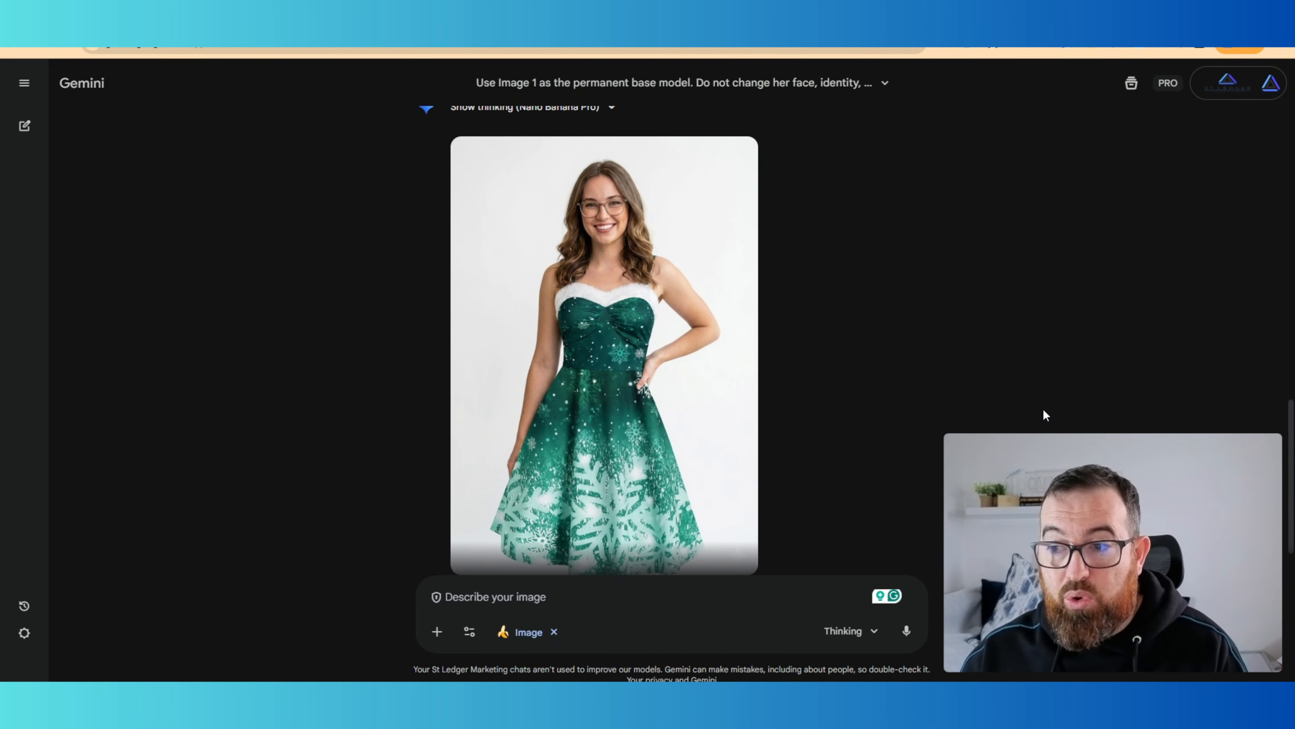
{"action": "scroll", "coordinate": [1043, 408], "scroll_direction": "down", "scroll_amount": 1}
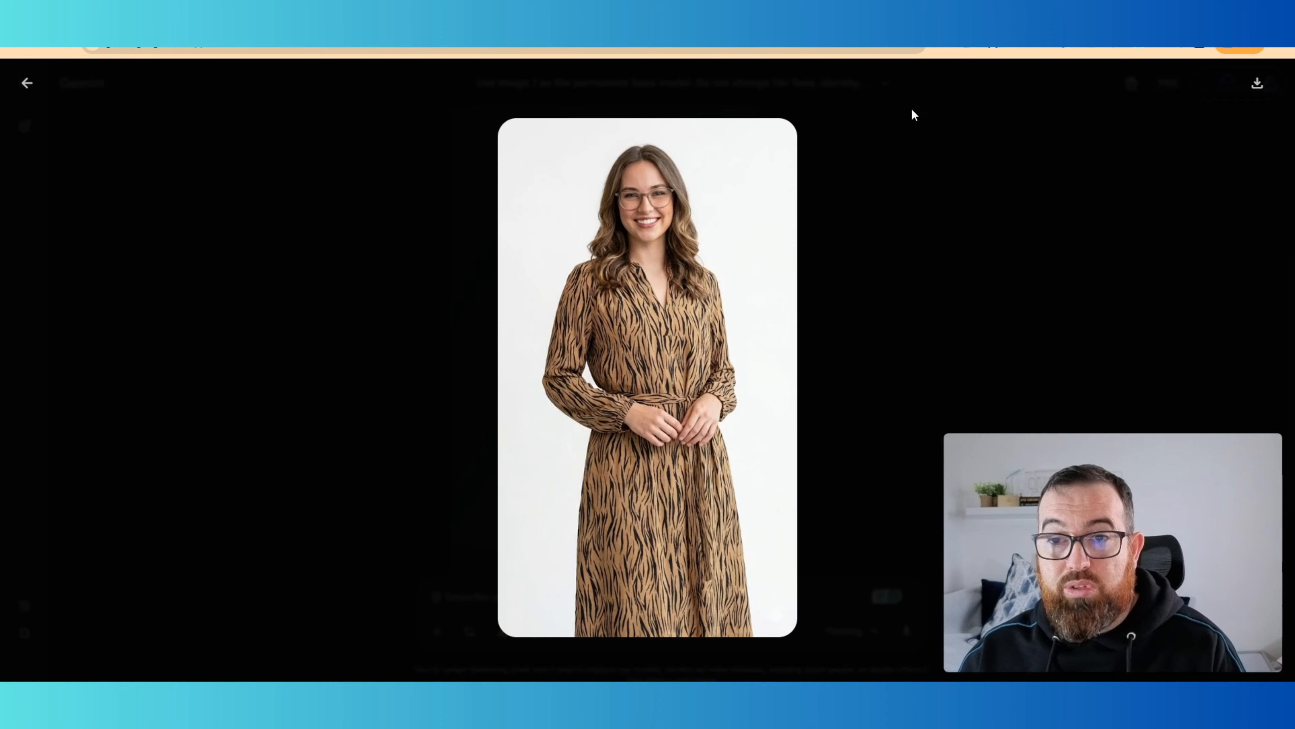
- Go from the generated animal print dress image to the start of its chat and view the dress reference image enlarged
{"action": "left_click", "coordinate": [1020, 184]}
{"action": "scroll", "coordinate": [928, 366], "scroll_direction": "up", "scroll_amount": 5}
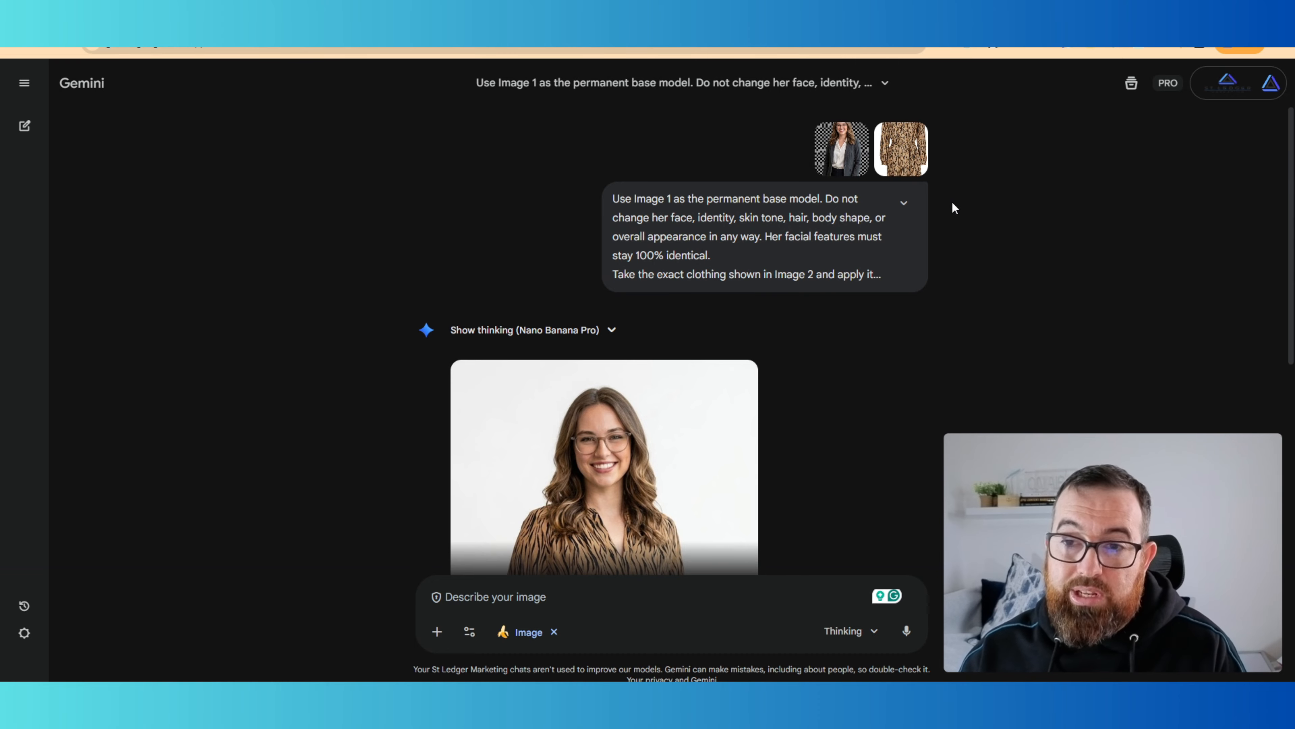
{"action": "left_click", "coordinate": [909, 155]}
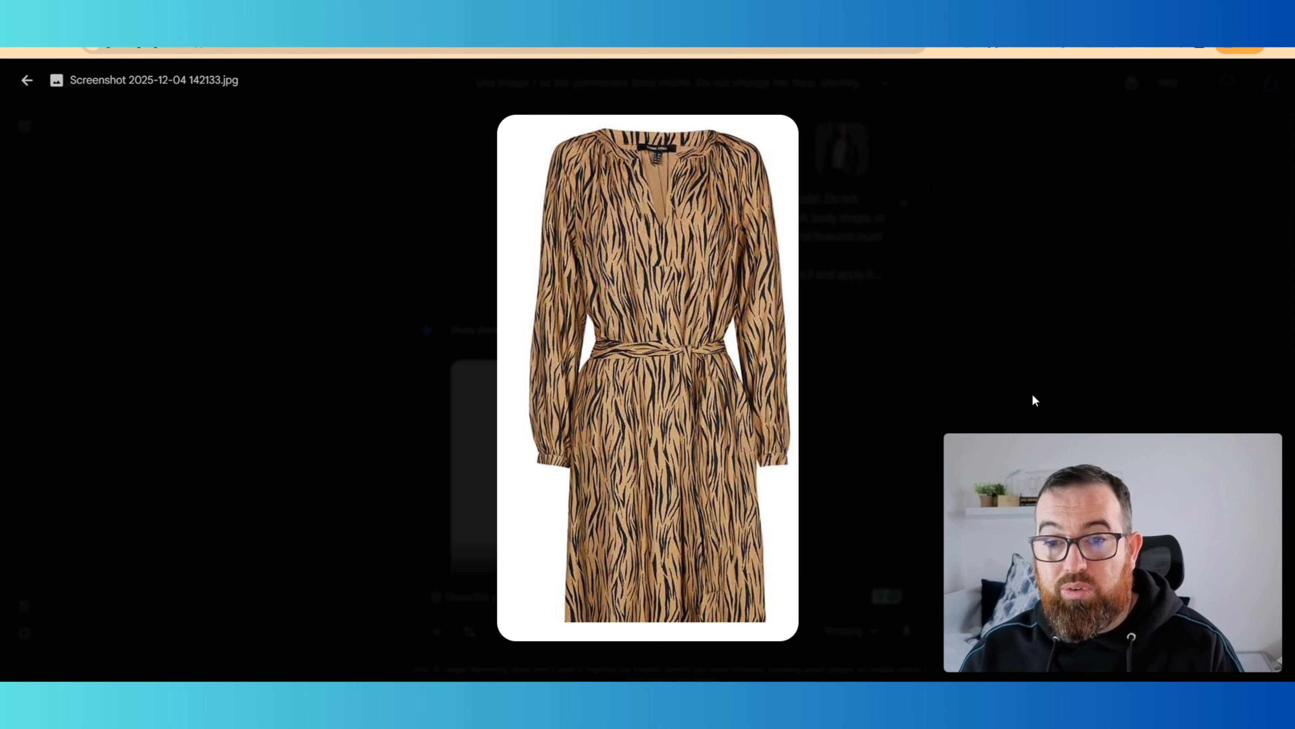
{"action": "left_click", "coordinate": [1032, 396]}
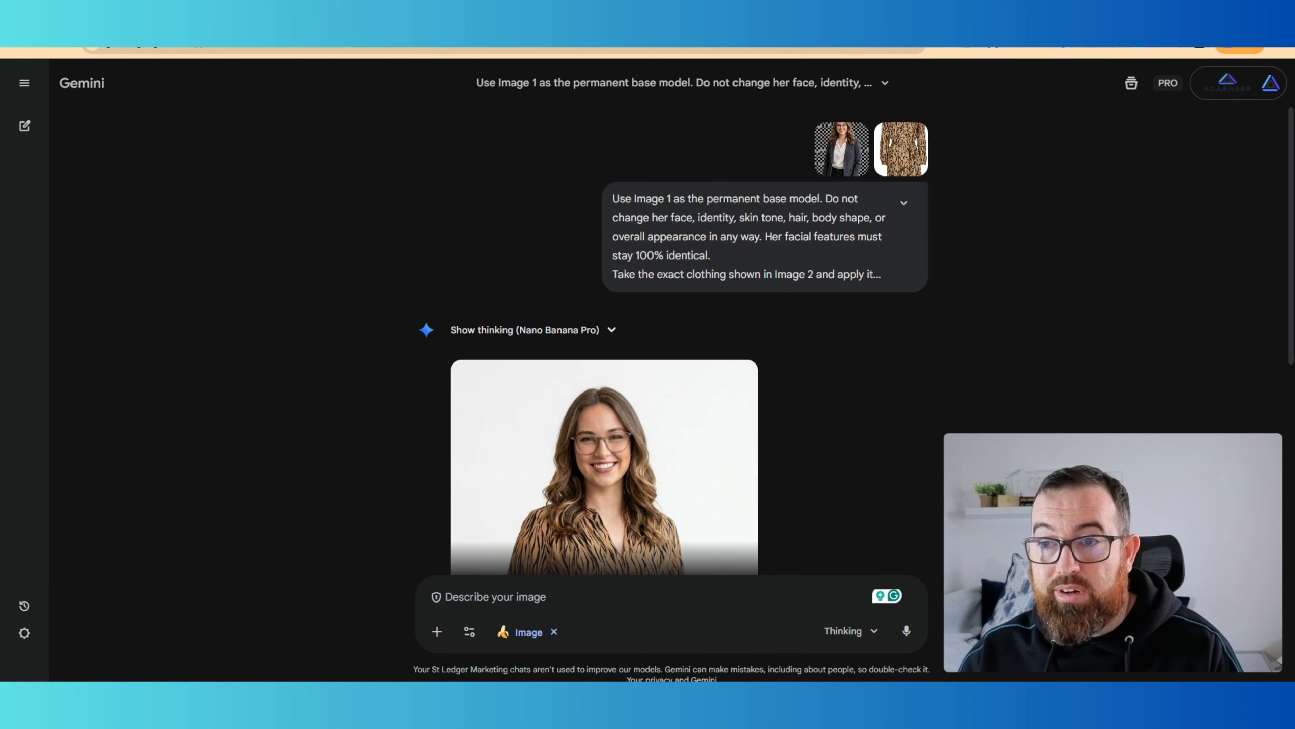
- Switch to the "Aspect ratio 9:16" chat and view the uploaded image of the model in the grey coat enlarged
{"action": "left_click", "coordinate": [612, 15]}
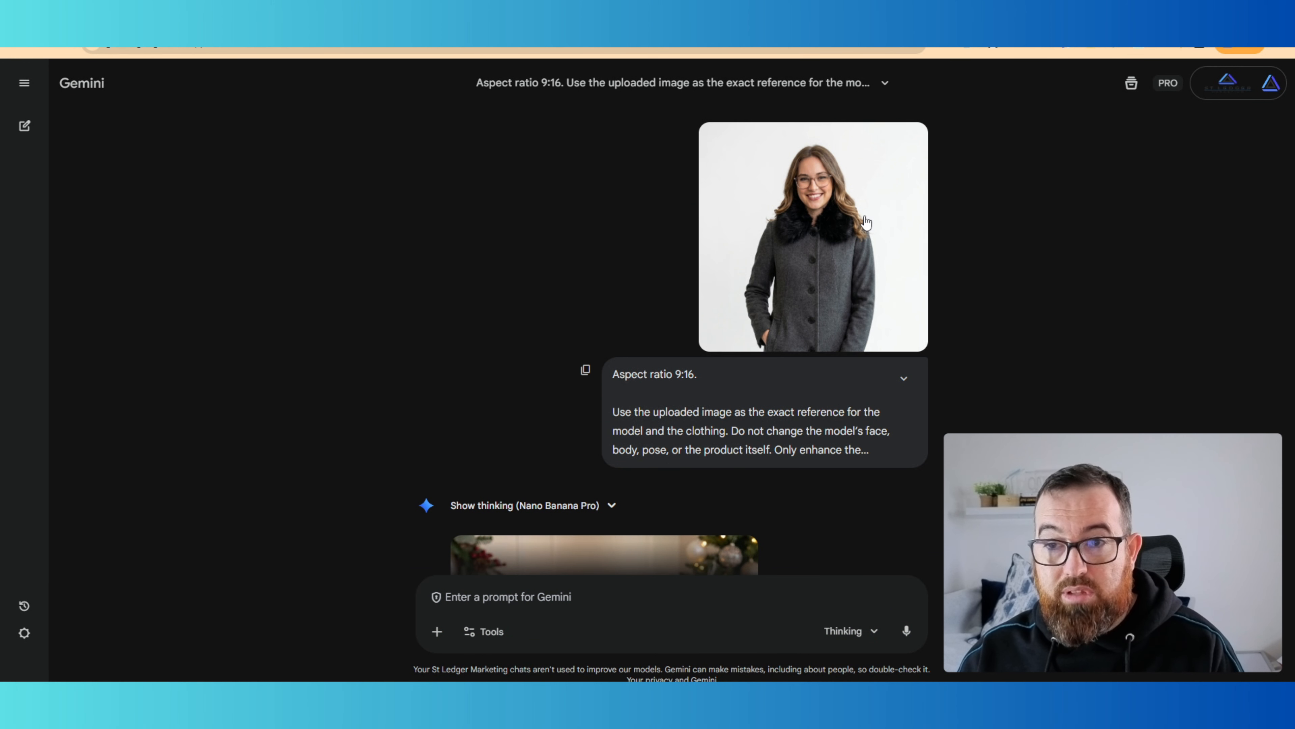
{"action": "left_click", "coordinate": [814, 225]}
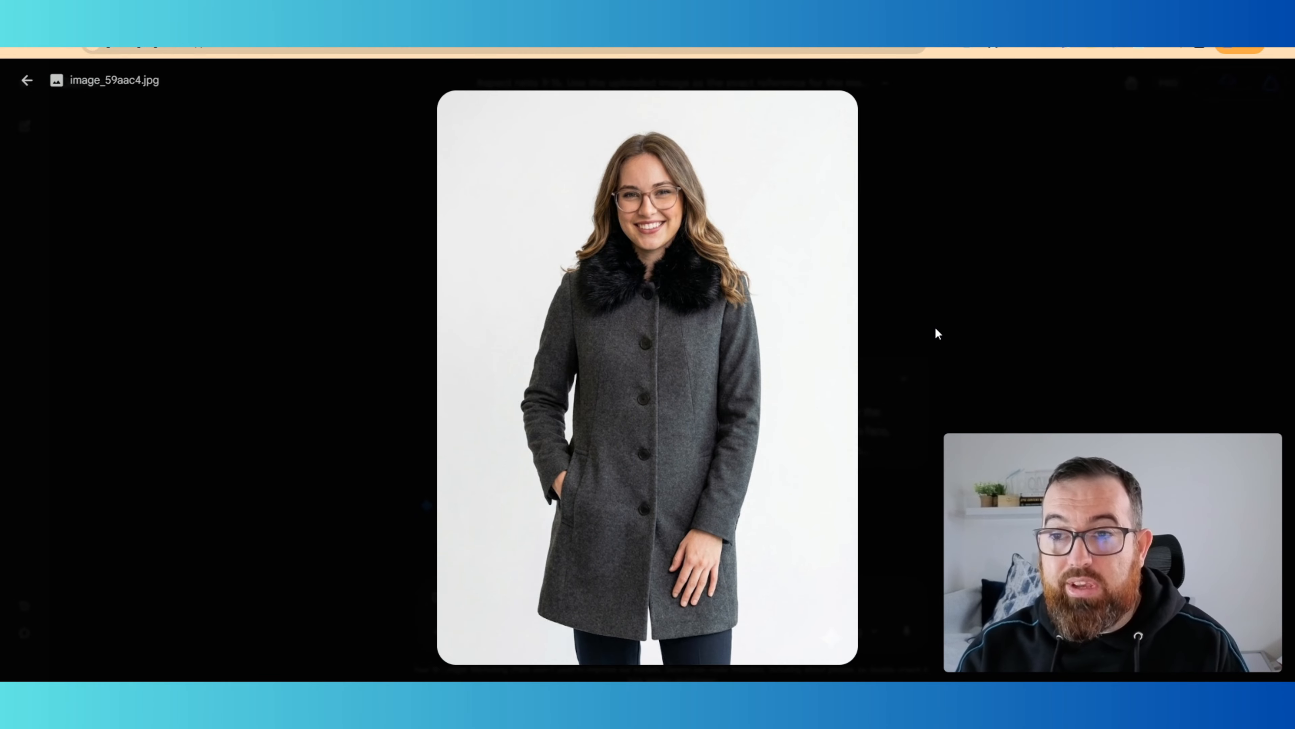
{"action": "left_click", "coordinate": [1003, 336]}
- View the generated image of the grey coat model in the Christmas setting at full size, and return to the chat
{"action": "scroll", "coordinate": [1002, 334], "scroll_direction": "down", "scroll_amount": 10}
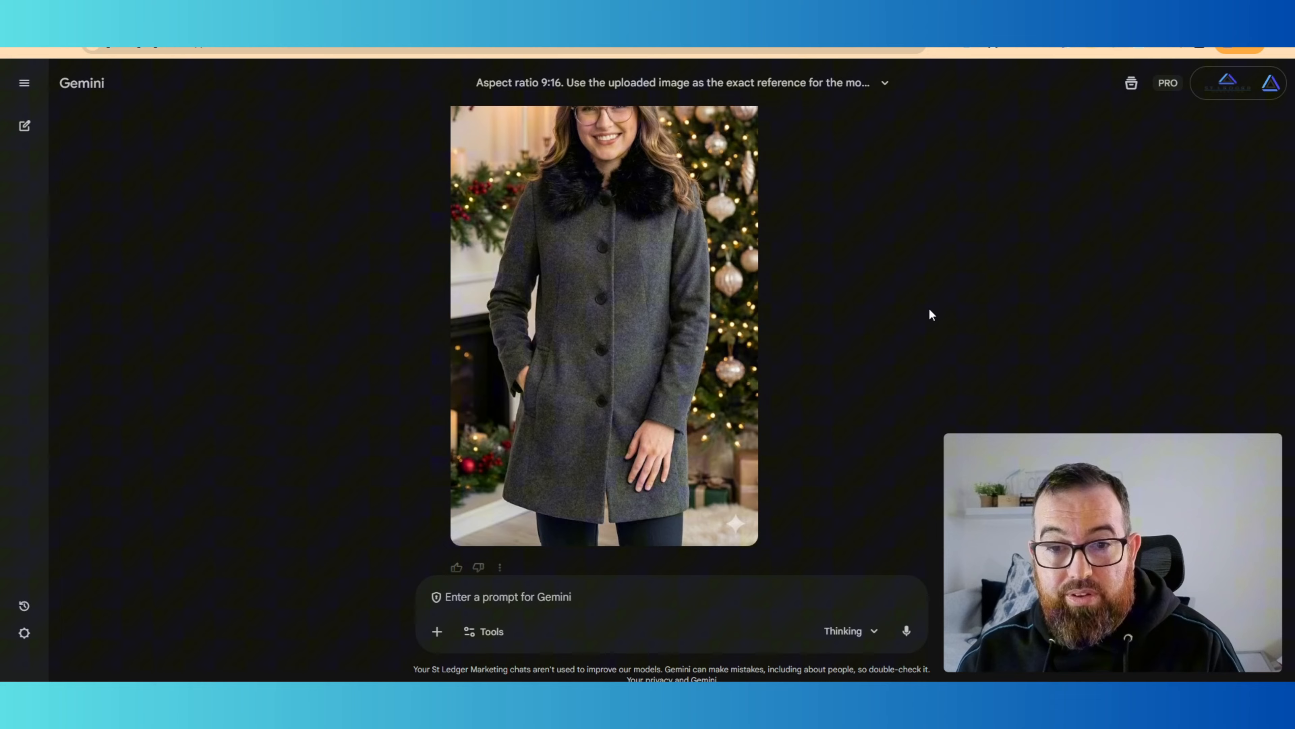
{"action": "left_click", "coordinate": [681, 312]}
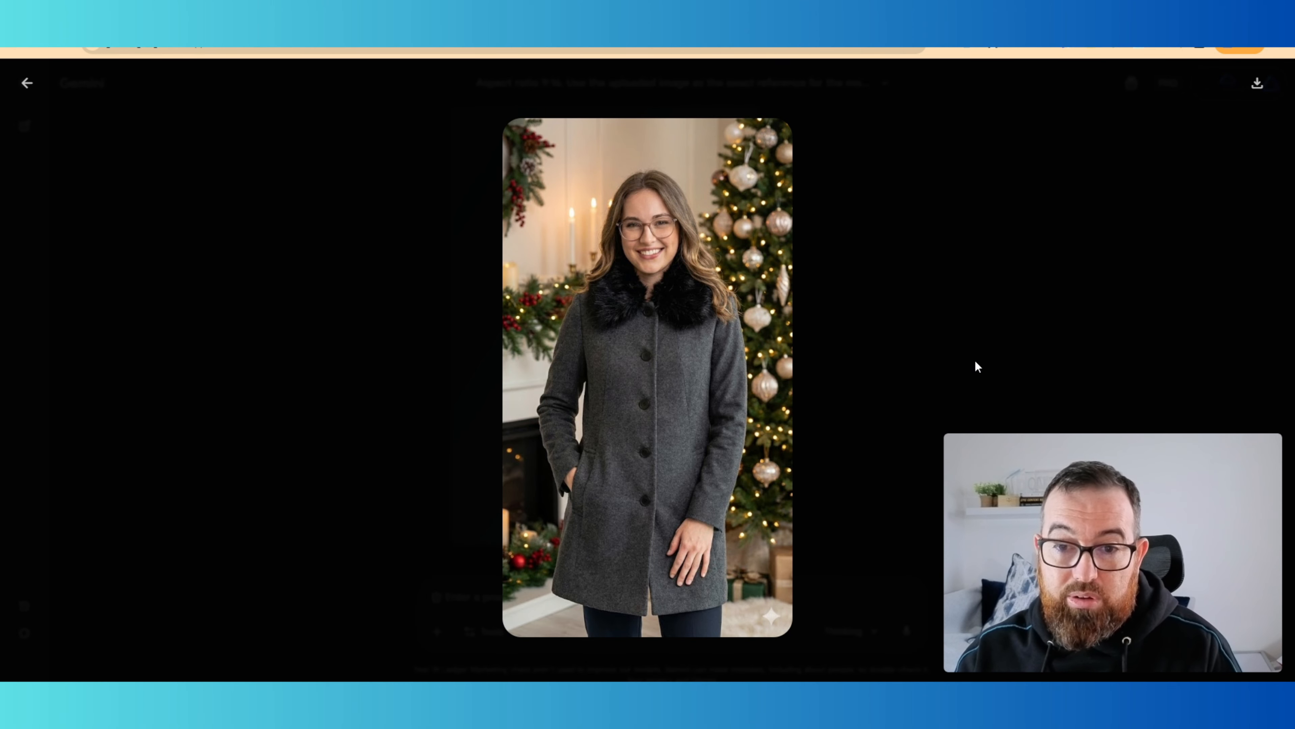
{"action": "left_click", "coordinate": [966, 338]}
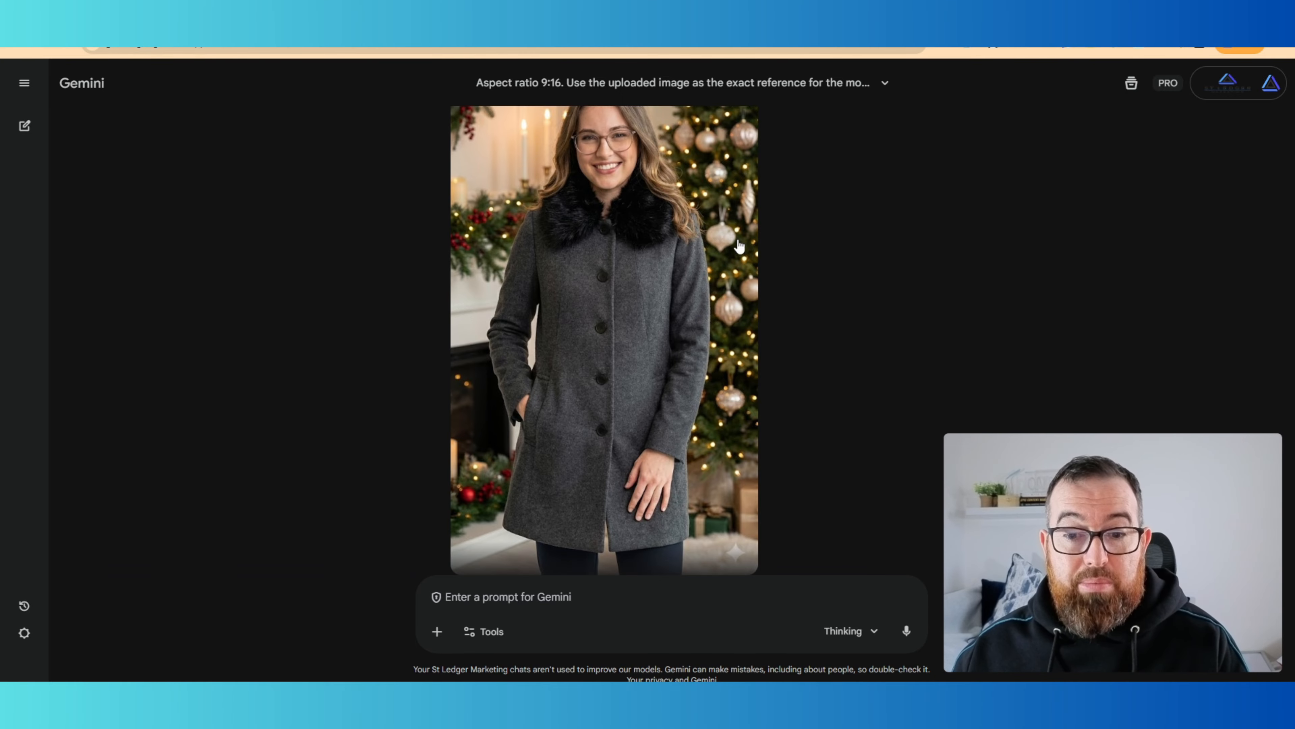
- Examine the Christmas offer advertisement prompt and view the resulting €125 coat ad at full size
{"action": "scroll", "coordinate": [1043, 321], "scroll_direction": "down", "scroll_amount": 3}
{"action": "scroll", "coordinate": [957, 377], "scroll_direction": "down", "scroll_amount": 12}
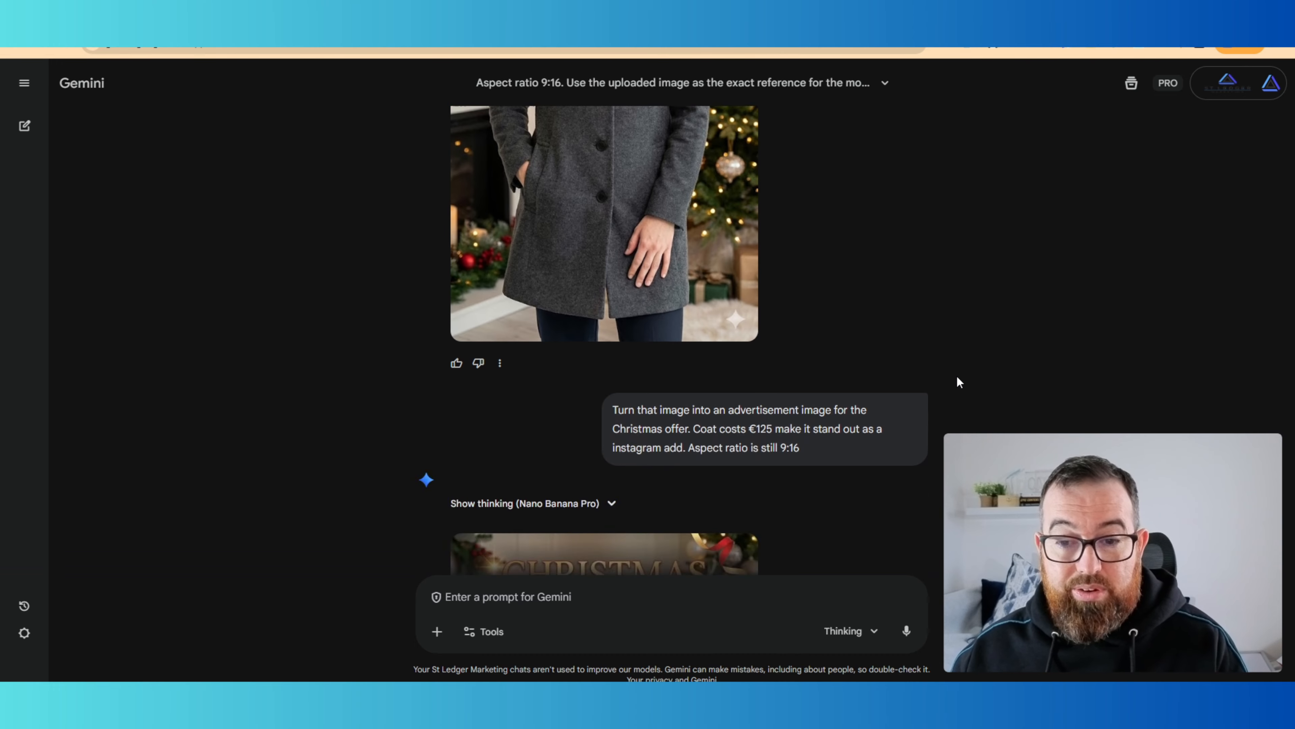
{"action": "left_click", "coordinate": [619, 299]}
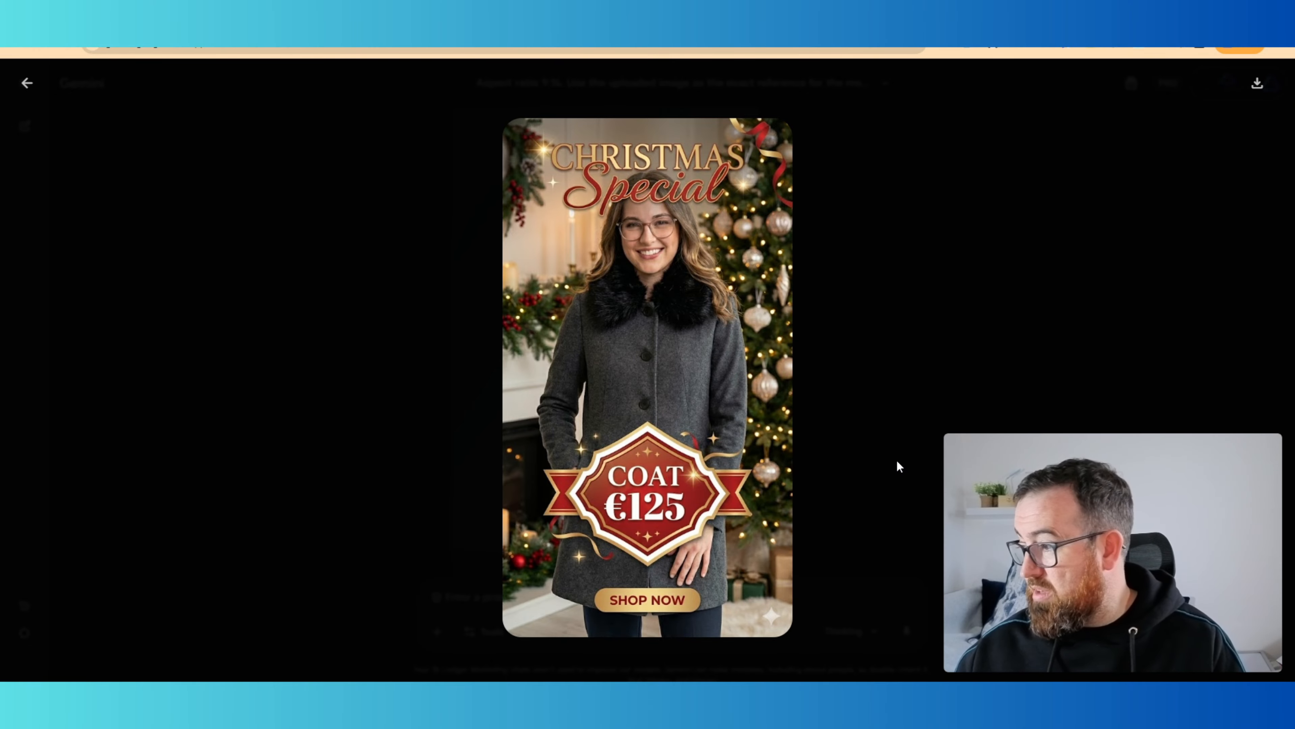
{"action": "left_click", "coordinate": [926, 417]}
- Review the animal print dress try-on chat, from its prompt and reference images to the generated picture
{"action": "scroll", "coordinate": [896, 398], "scroll_direction": "up", "scroll_amount": 3}
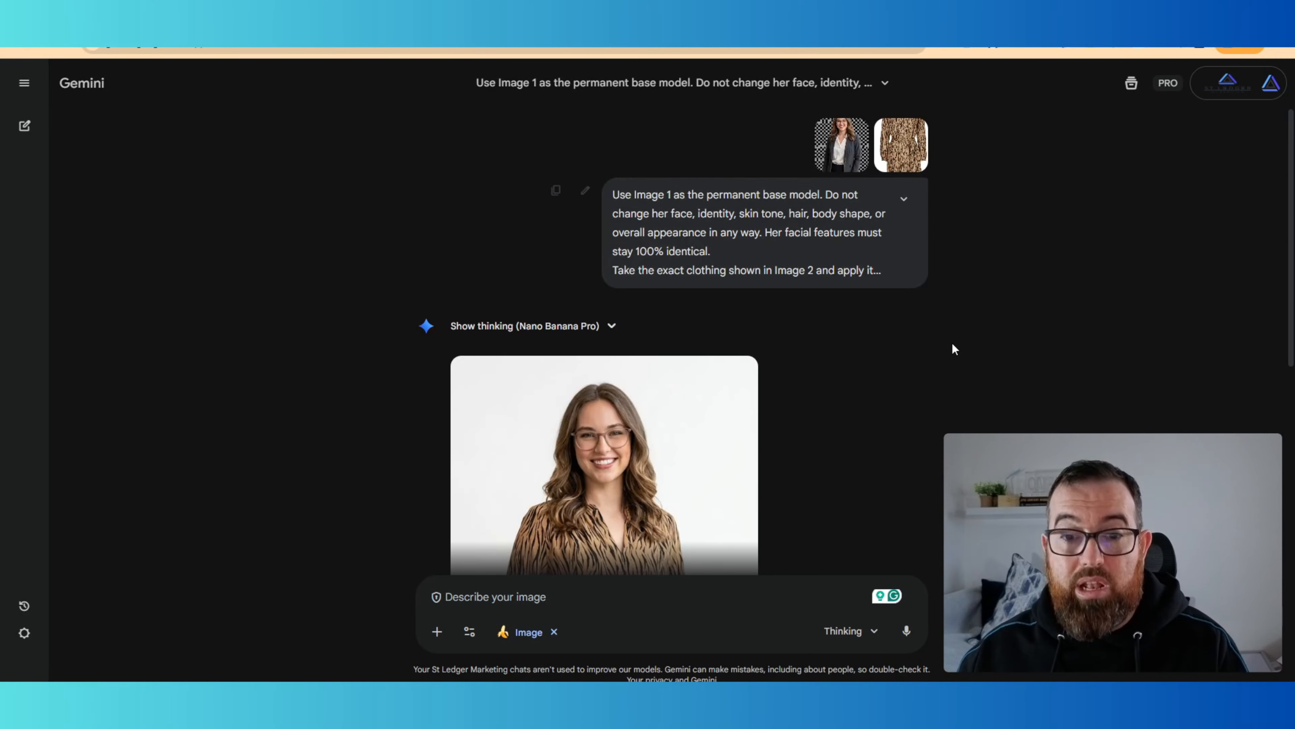
{"action": "scroll", "coordinate": [691, 326], "scroll_direction": "down", "scroll_amount": 5}
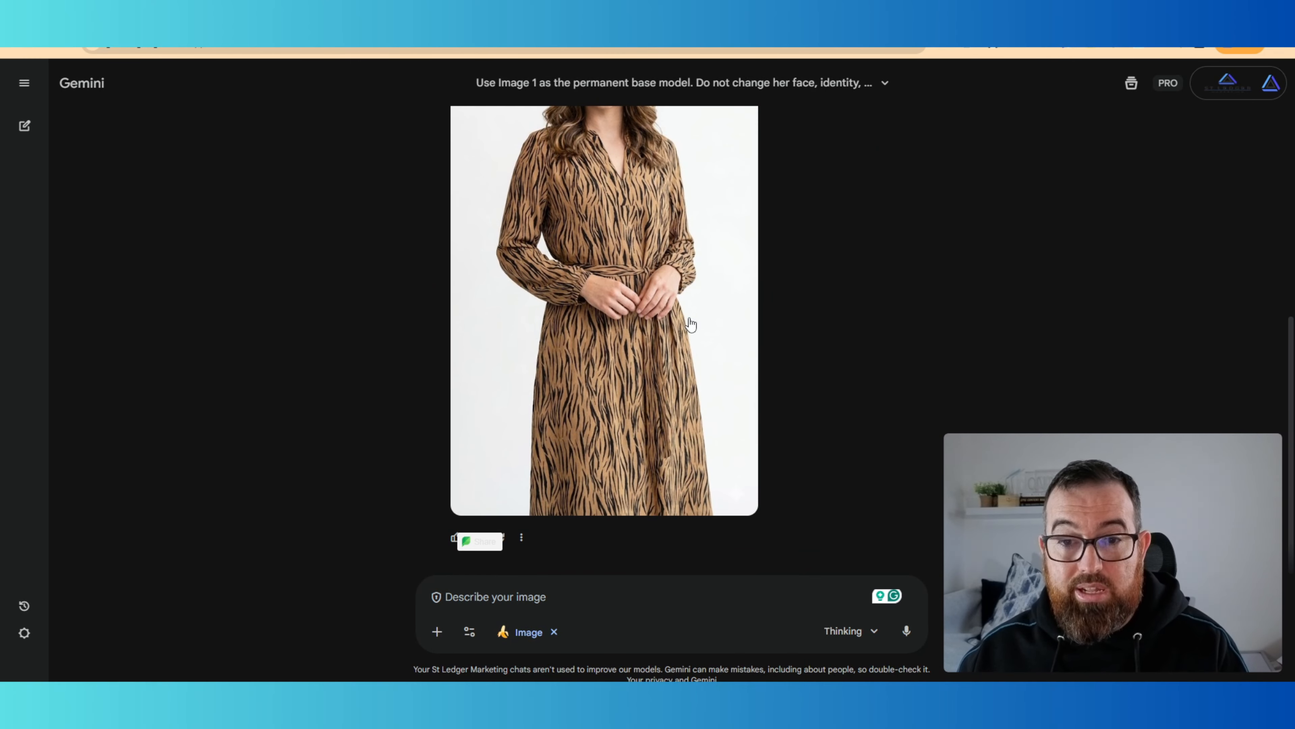
{"action": "scroll", "coordinate": [691, 324], "scroll_direction": "up", "scroll_amount": 3}
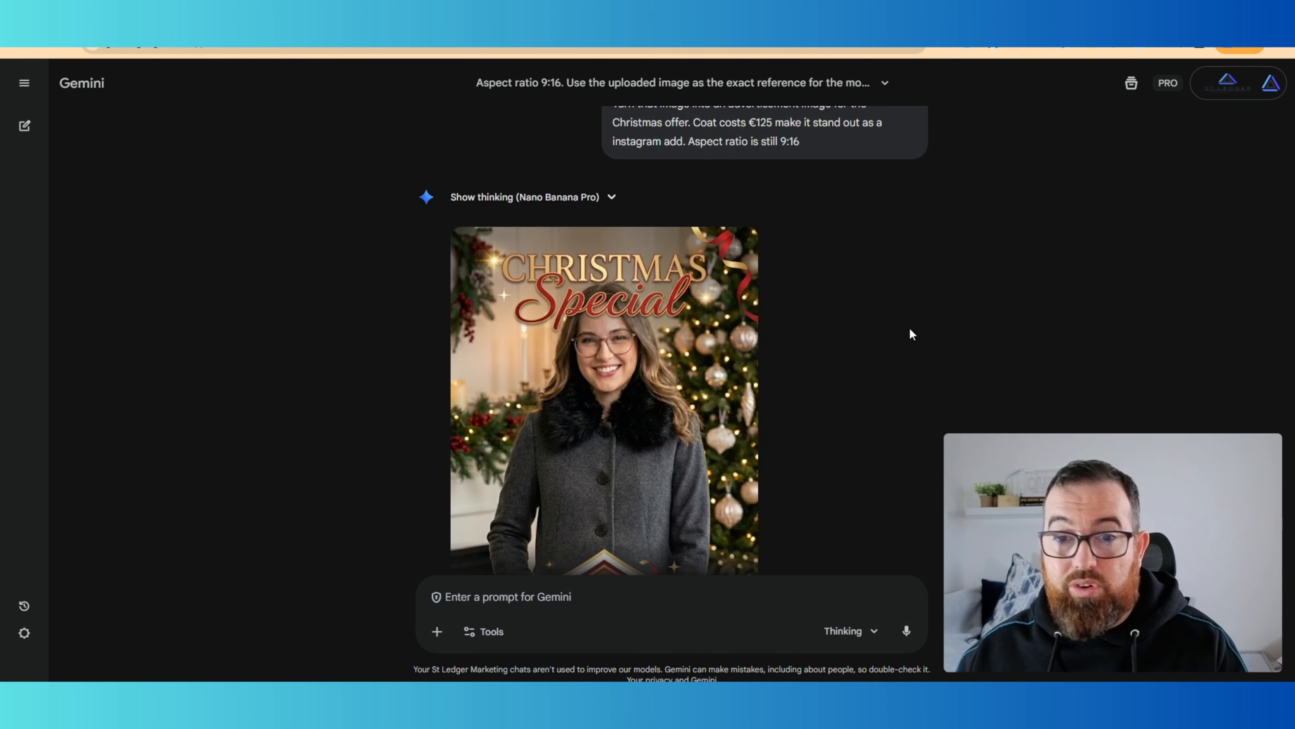
- Look over the Christmas Special coat advertisement in its Gemini chat and open it at full size again
{"action": "scroll", "coordinate": [911, 334], "scroll_direction": "down", "scroll_amount": 4}
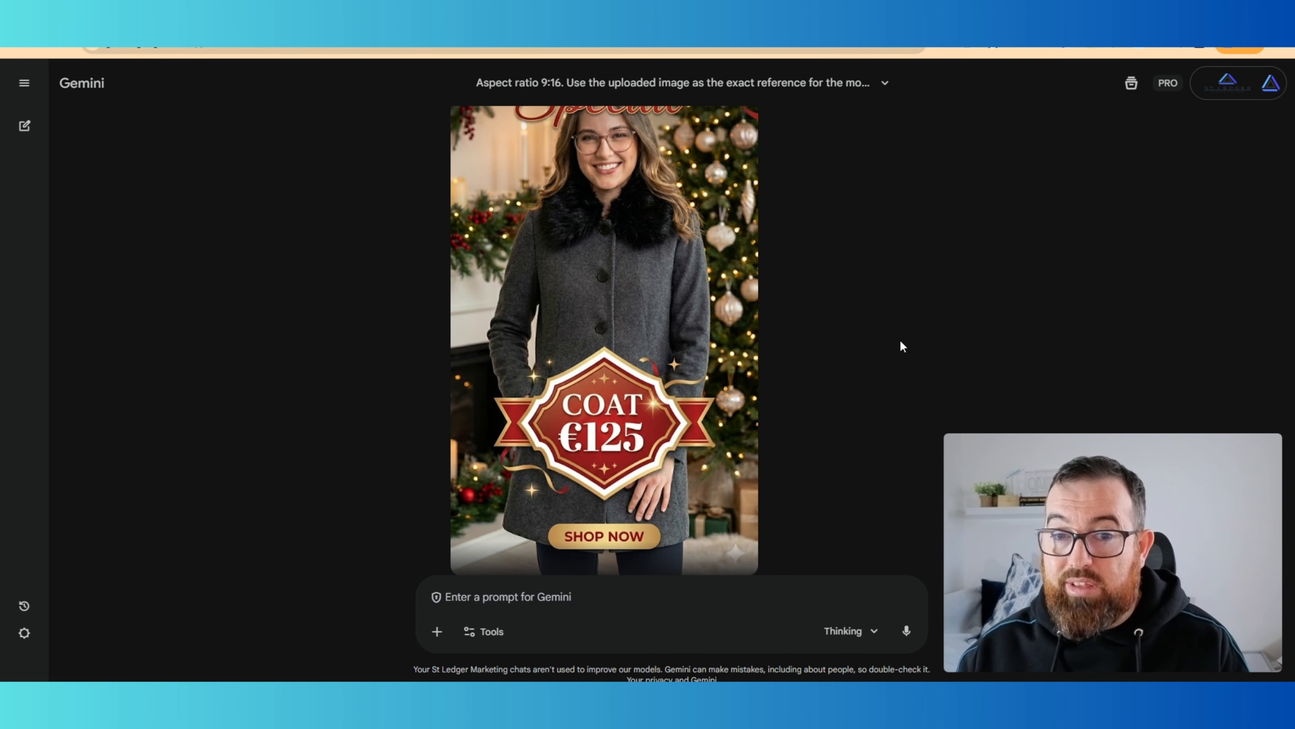
{"action": "scroll", "coordinate": [901, 347], "scroll_direction": "up", "scroll_amount": 2}
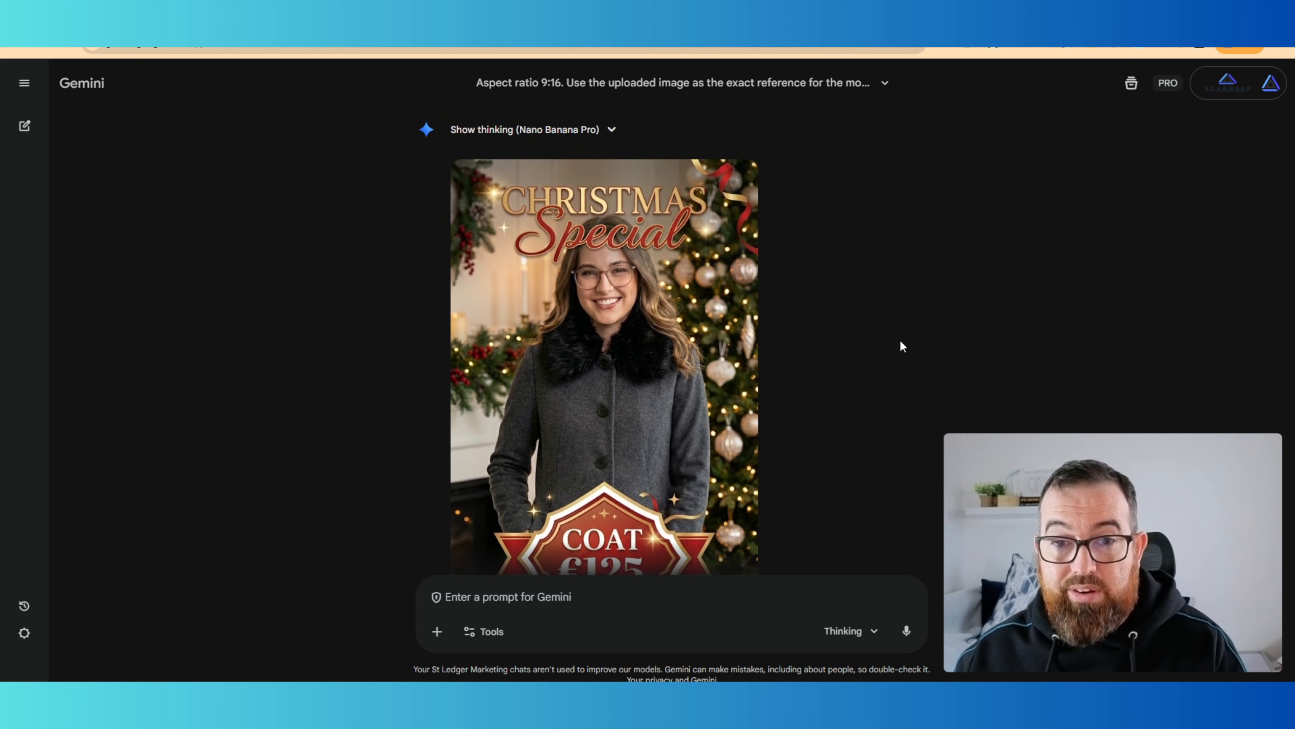
{"action": "left_click", "coordinate": [602, 351]}
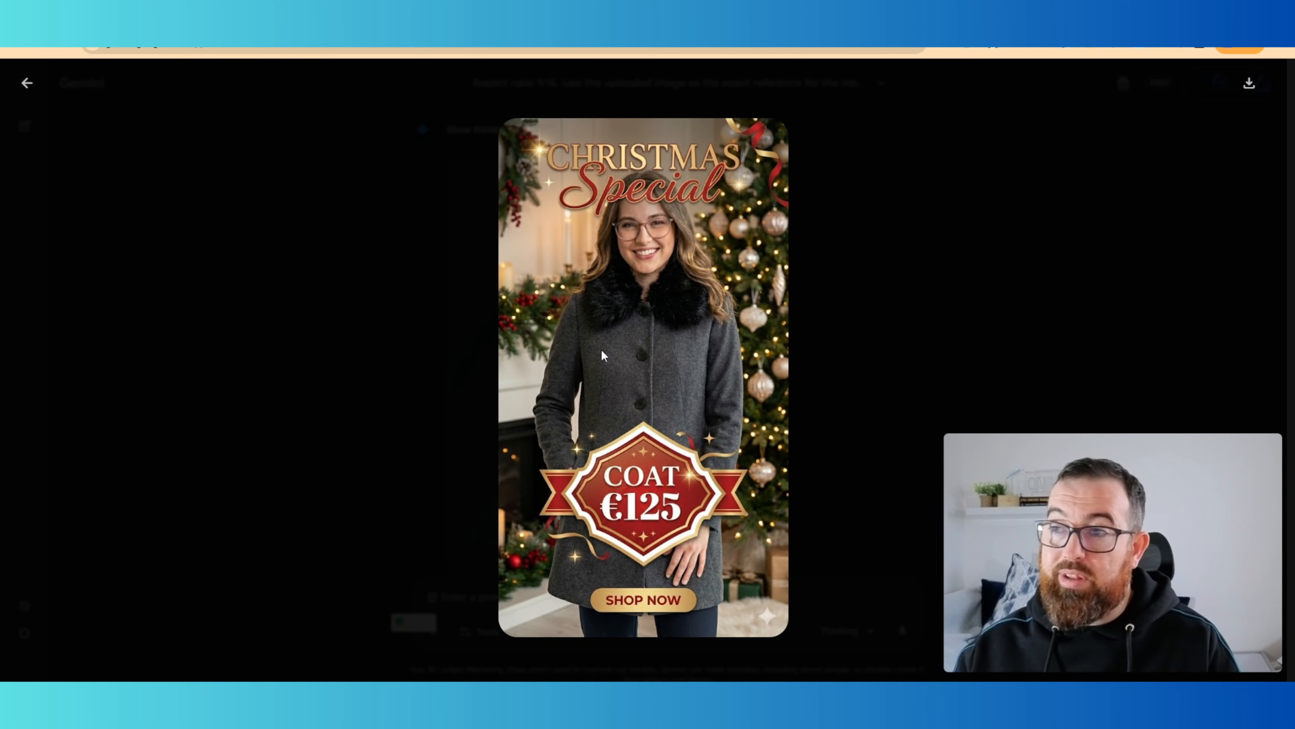